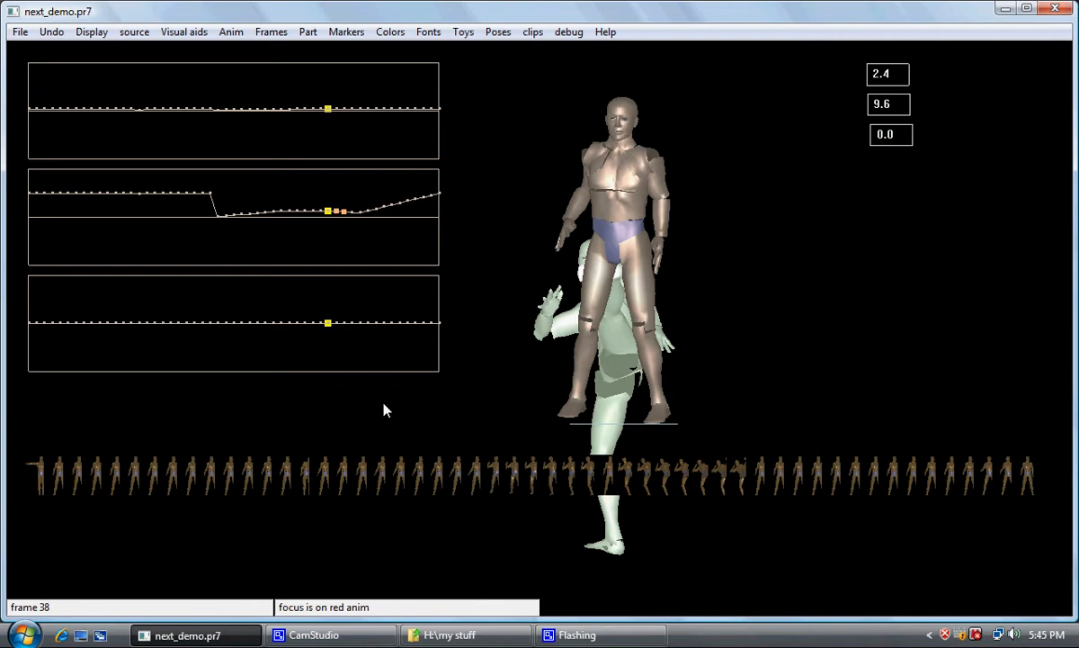
mouse_move(711, 320)
left_mouse_down()
mouse_move(722, 301)
mouse_move(725, 322)
left_mouse_up()
mouse_move(745, 269)
left_mouse_down()
mouse_move(753, 298)
mouse_move(777, 285)
mouse_move(762, 289)
left_mouse_up()
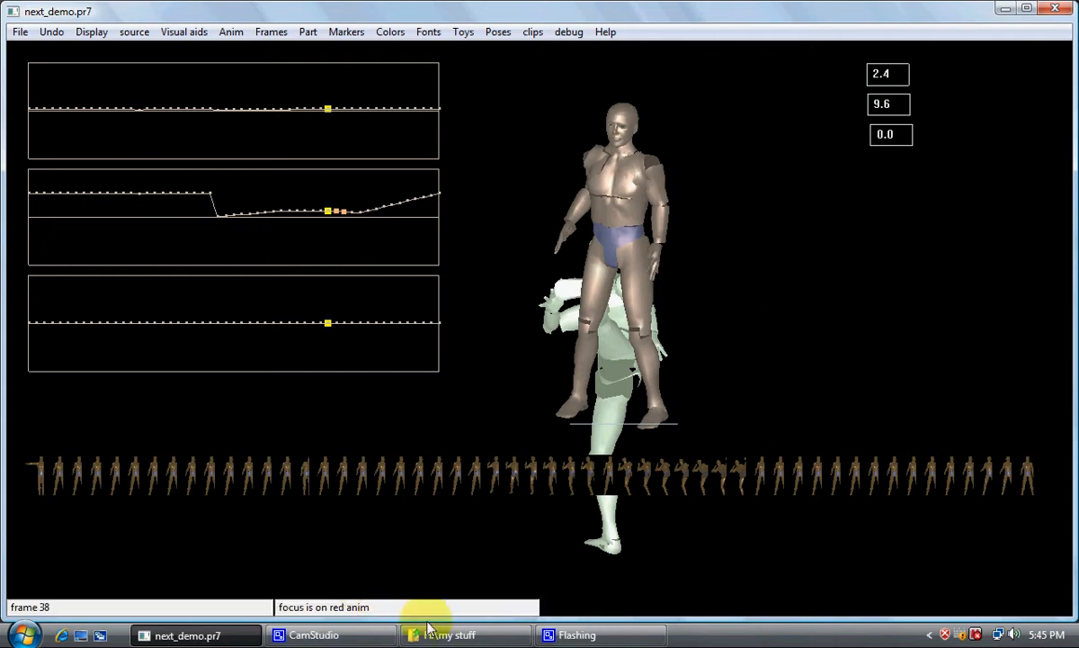
left_click(469, 634)
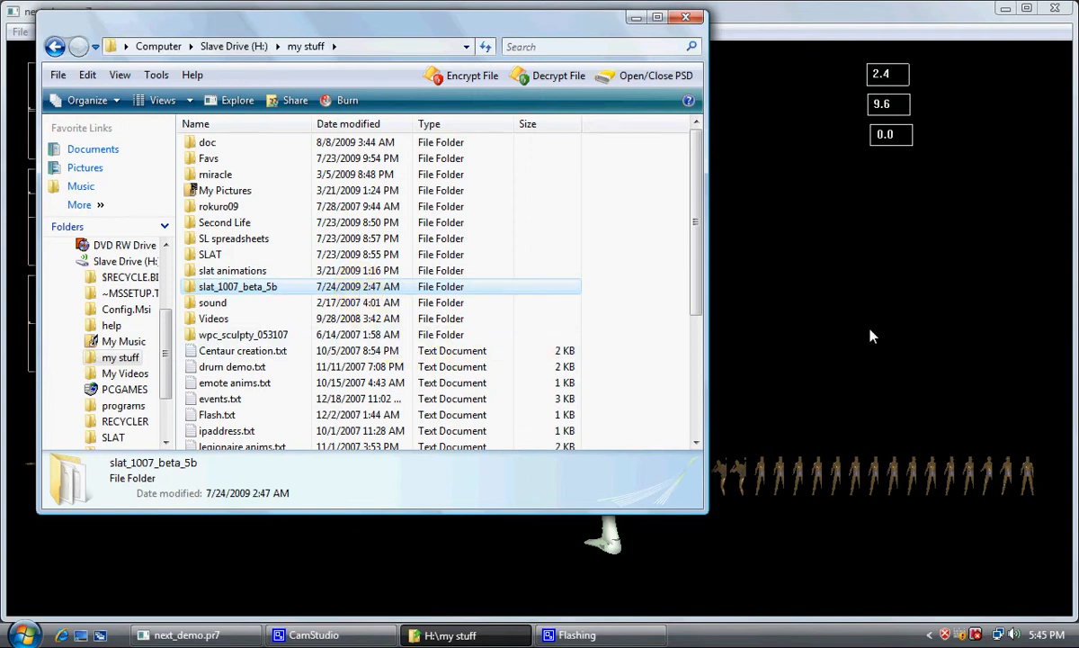
left_click(720, 286)
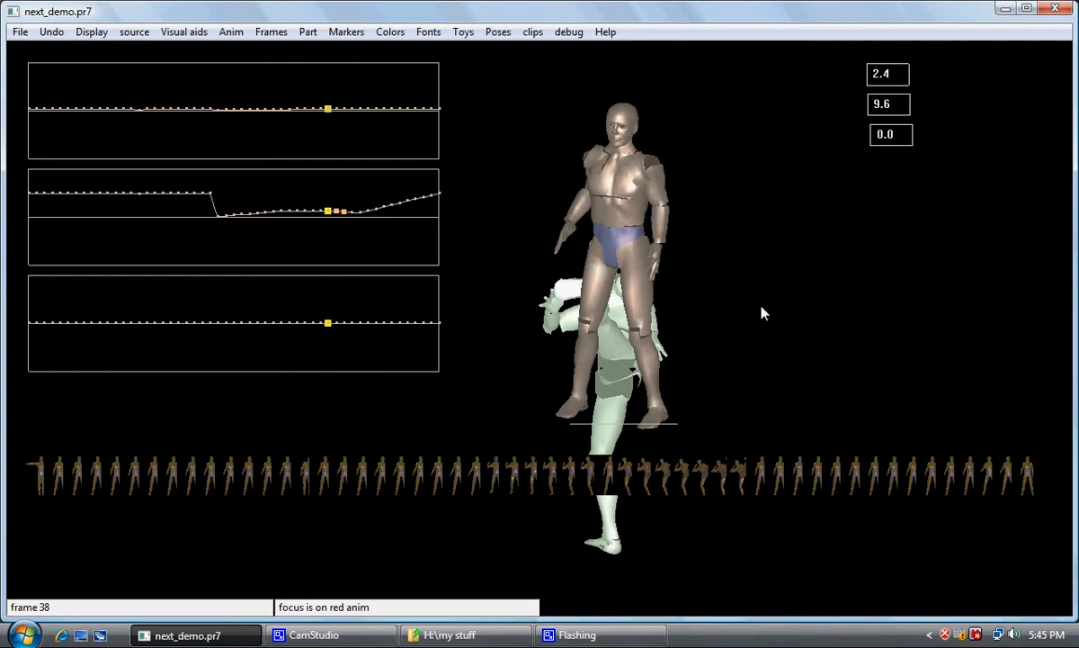
left_click_drag(710, 316, 771, 322)
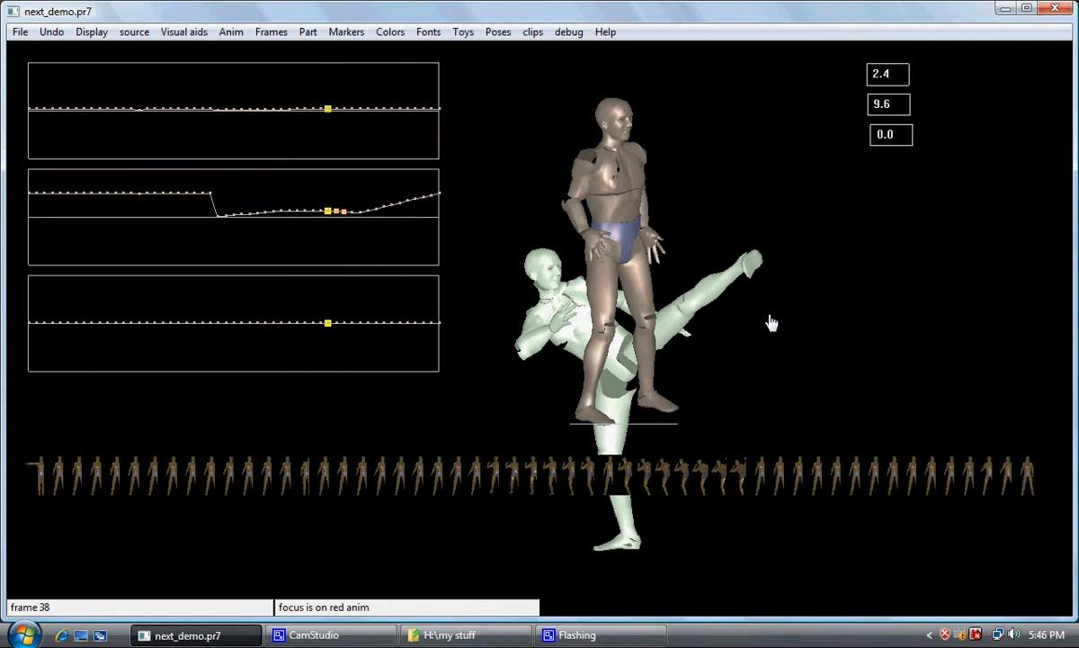
mouse_move(898, 343)
left_mouse_down()
mouse_move(845, 347)
mouse_move(896, 345)
left_mouse_up()
left_click_drag(829, 359, 803, 365)
left_click(185, 36)
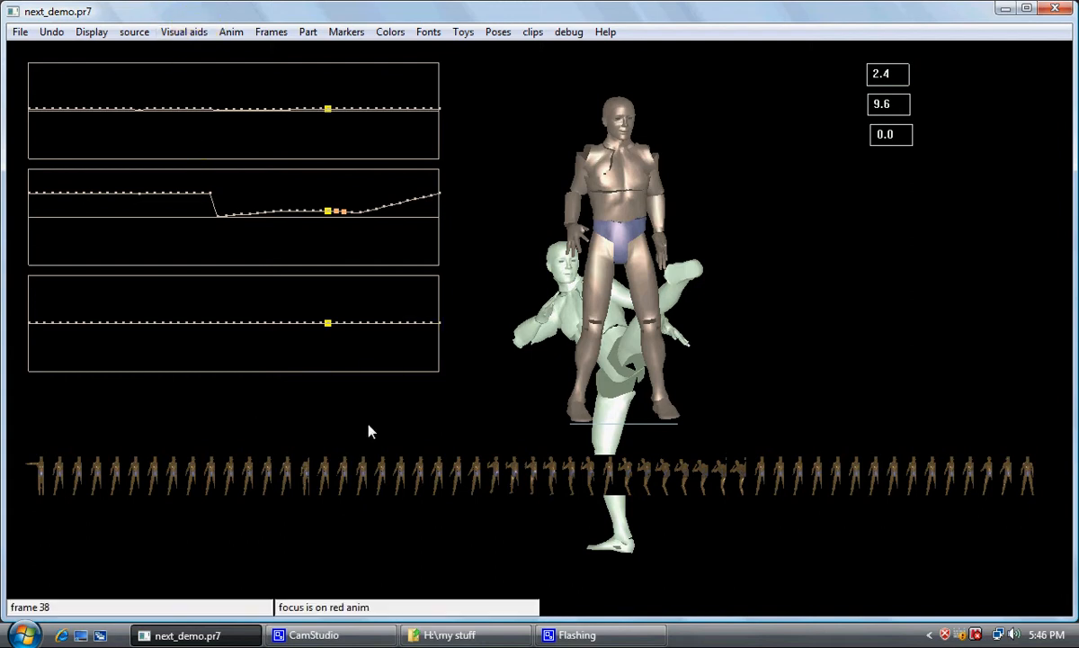
left_click_drag(767, 343, 784, 341)
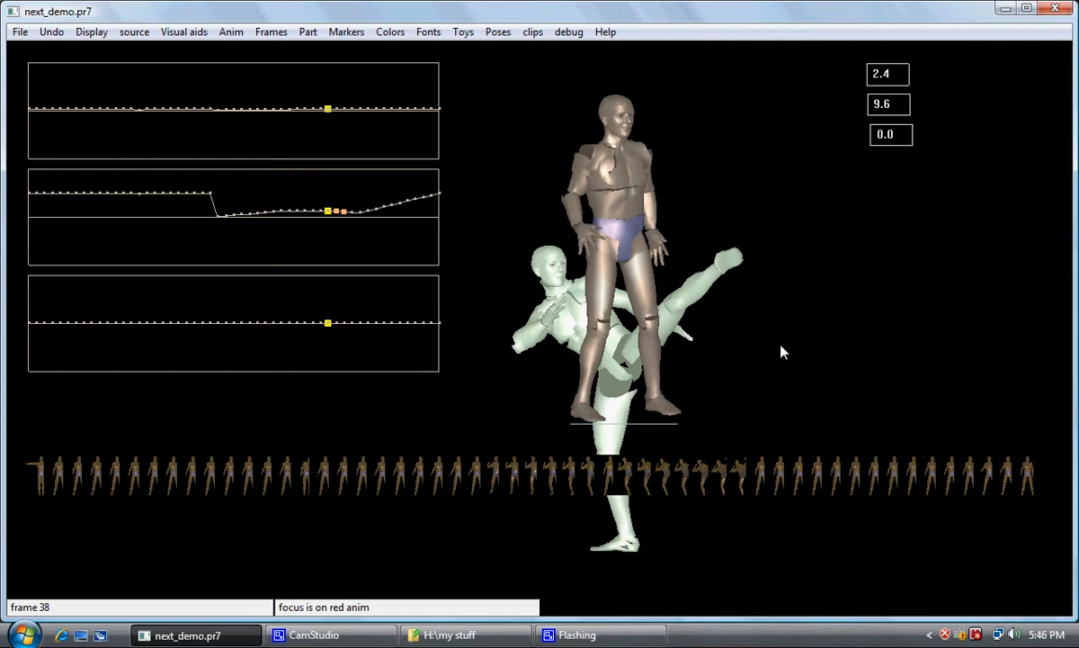
Go to frame 1 of the current animation and view the figure from the front.
left_click(51, 482)
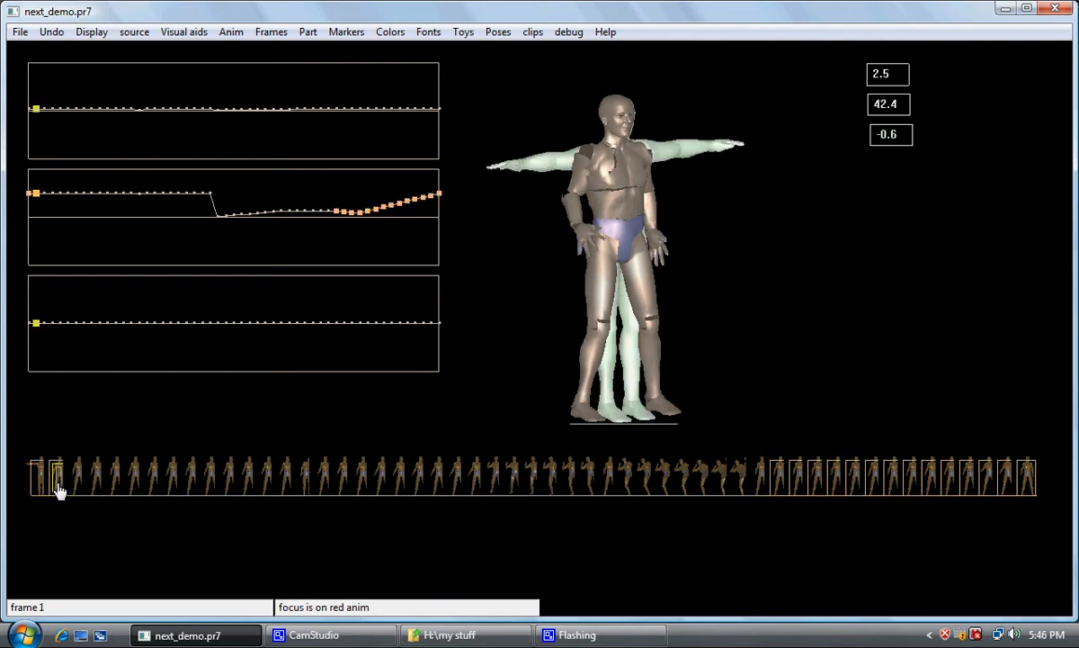
left_click(63, 476)
left_click_drag(765, 313, 783, 316)
Load the animation file MDHUneostand15.bvh from the neo folder.
left_click(20, 32)
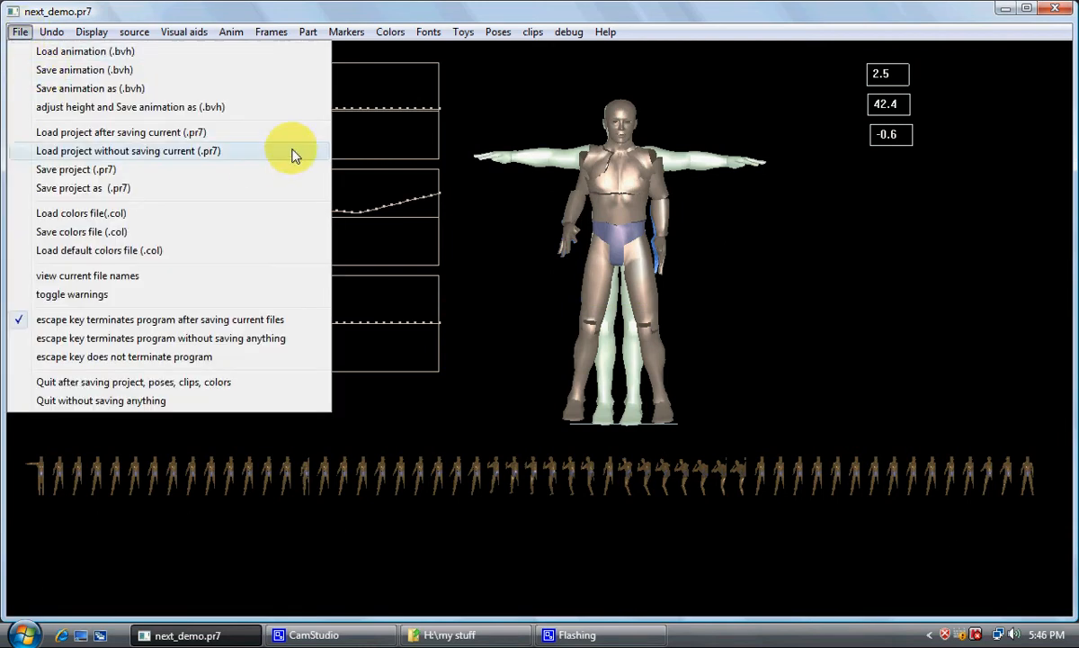
left_click(87, 54)
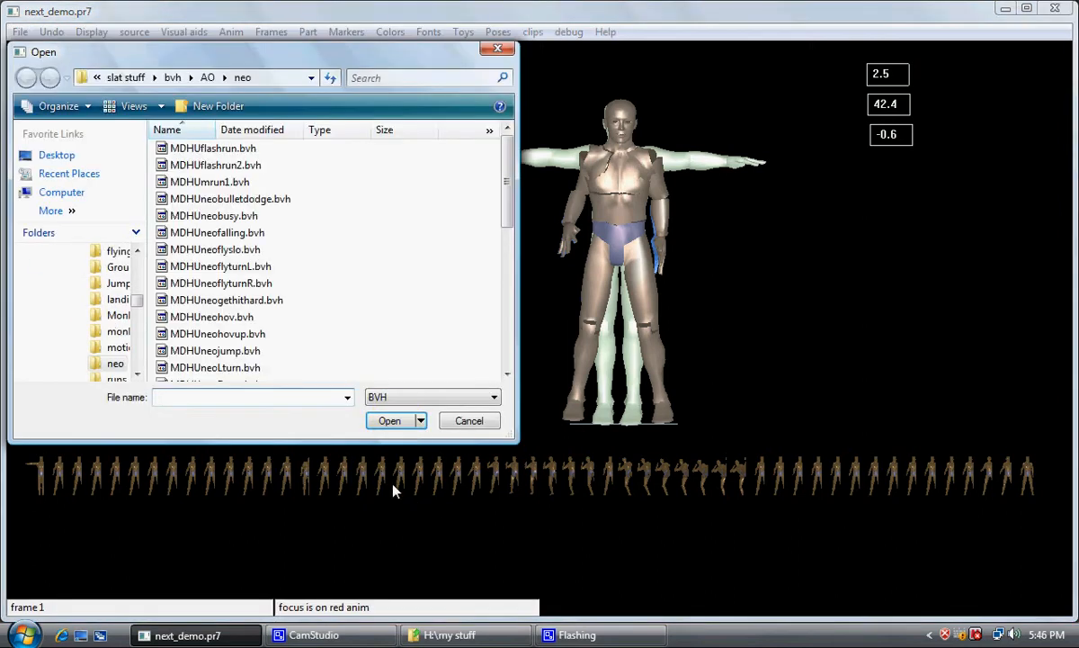
left_click_drag(506, 217, 501, 260)
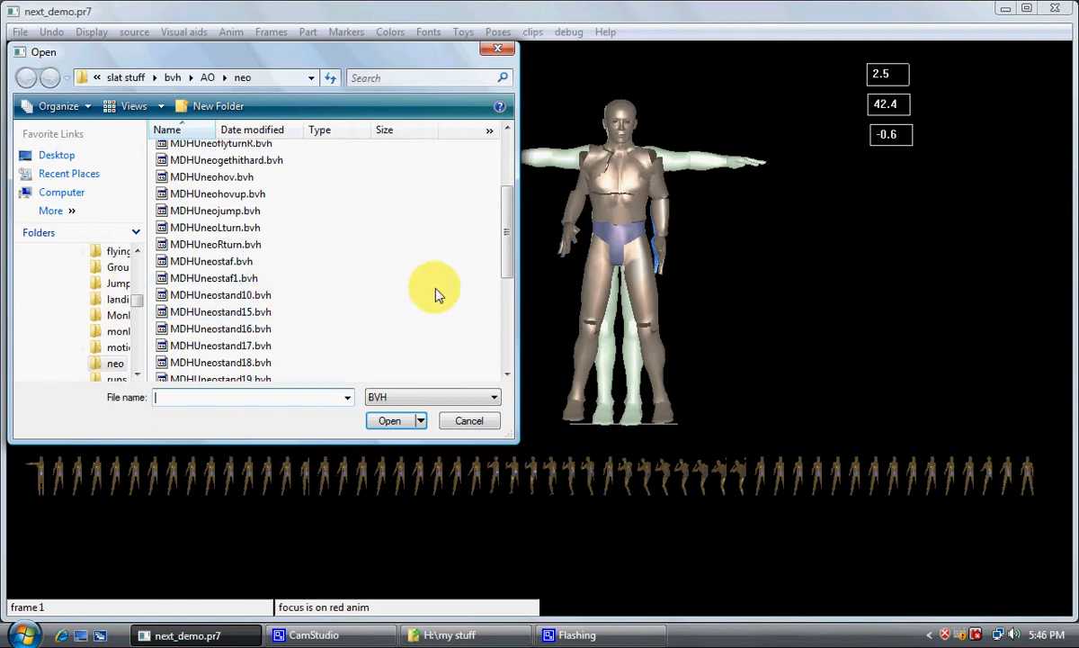
left_click_drag(505, 236, 476, 185)
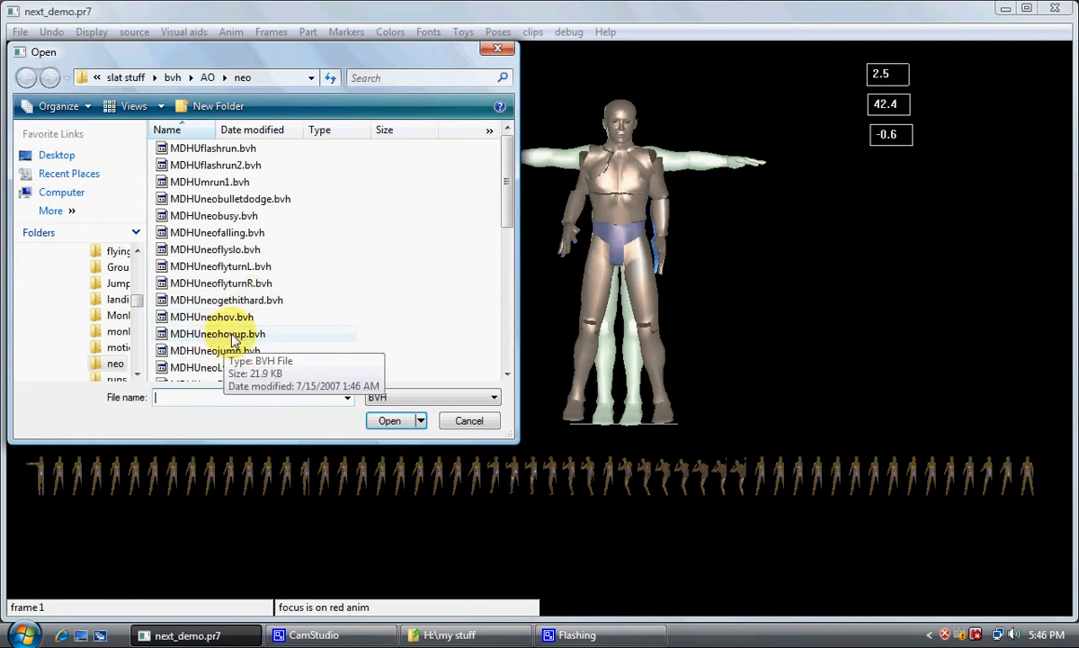
left_click_drag(506, 204, 499, 272)
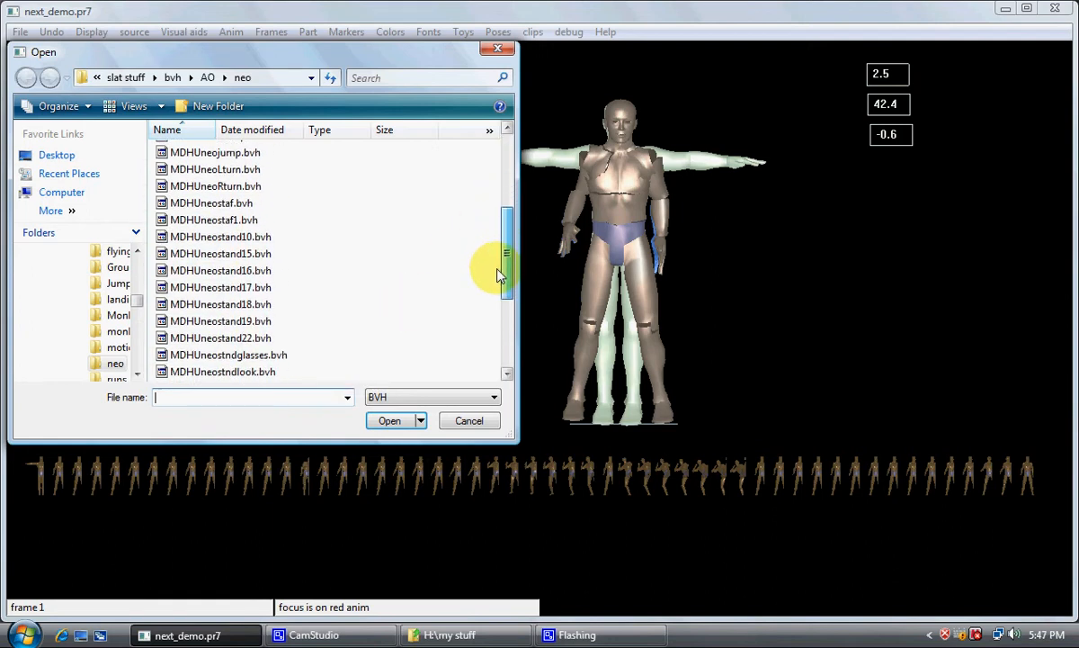
double_click(241, 254)
left_click_drag(777, 337, 709, 323)
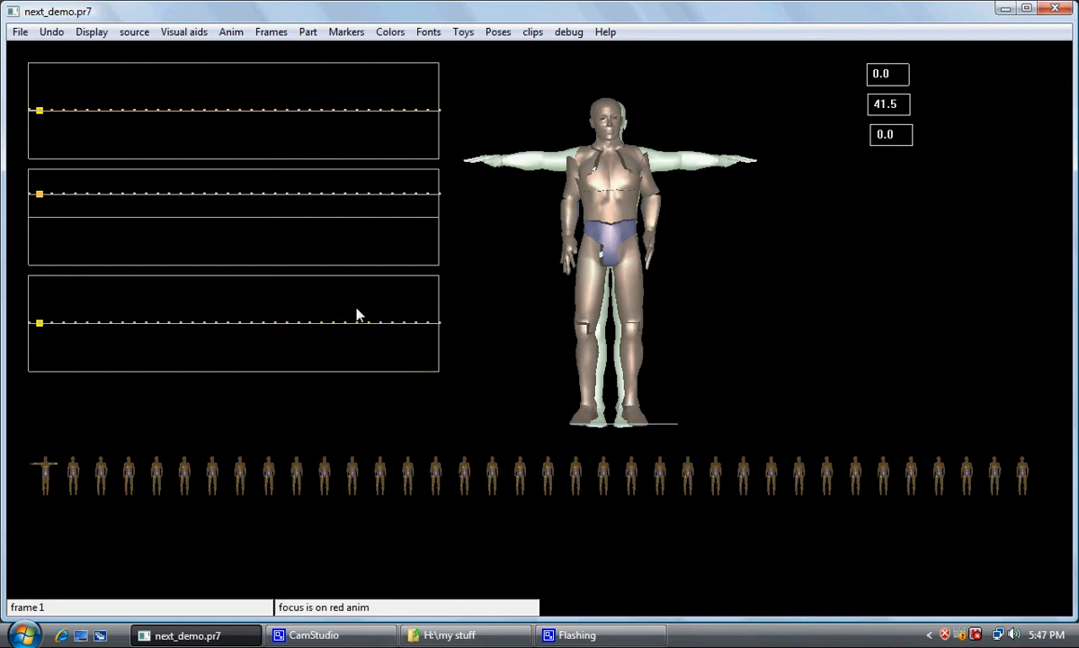
Select the frames from 5 to 11 on the third motion graph and extend the selection around to frame 1.
left_click(85, 329)
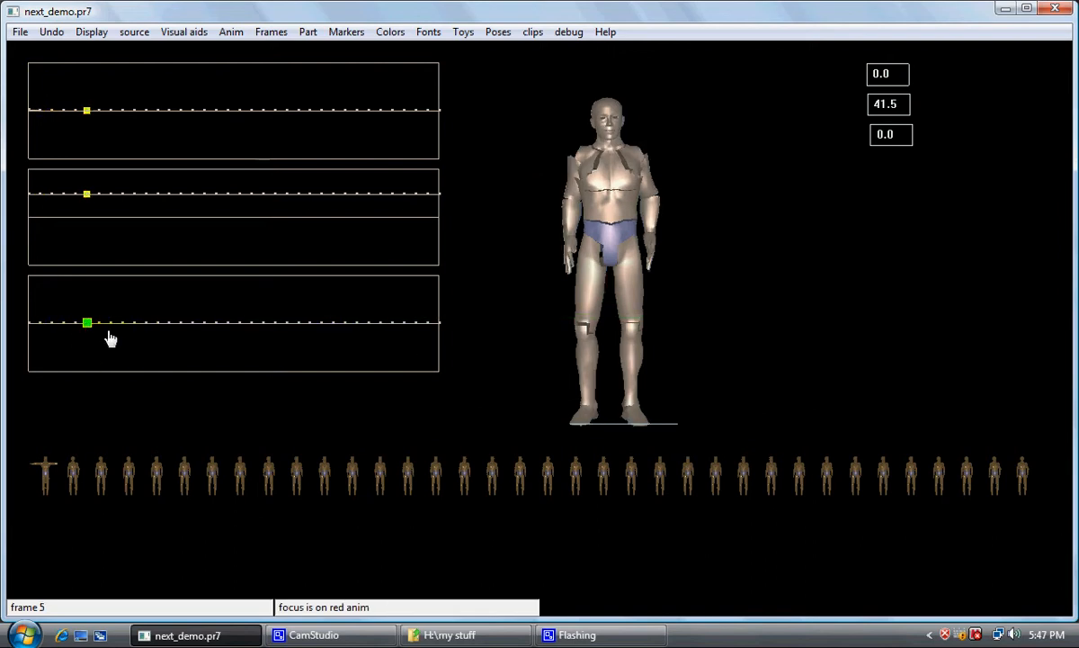
left_click_drag(126, 332, 141, 334)
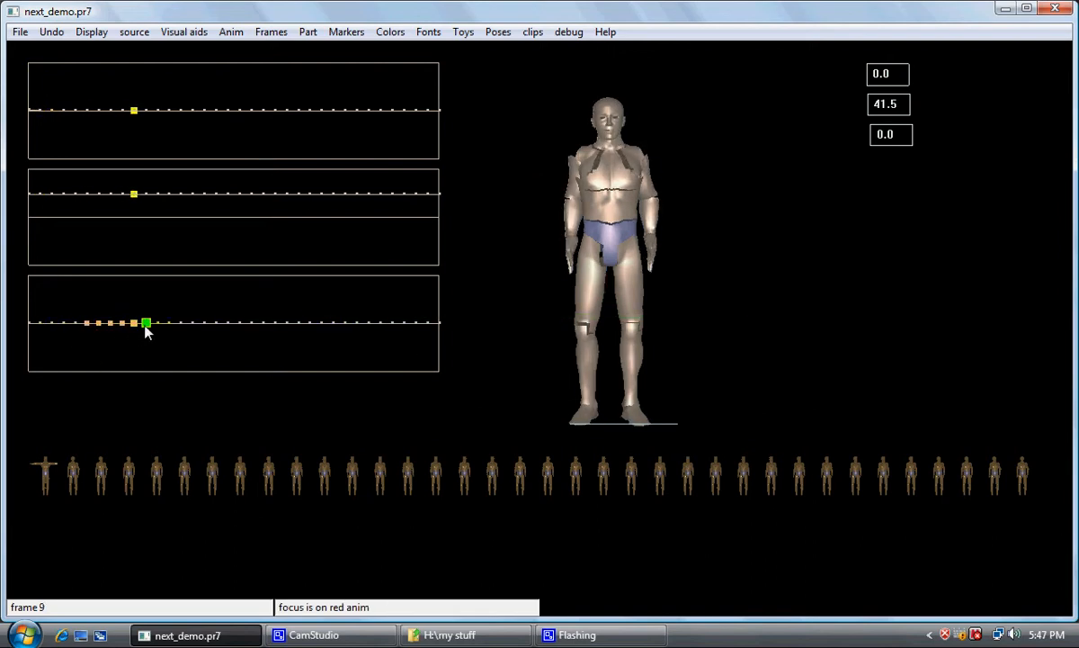
left_click(149, 330)
left_click(161, 331)
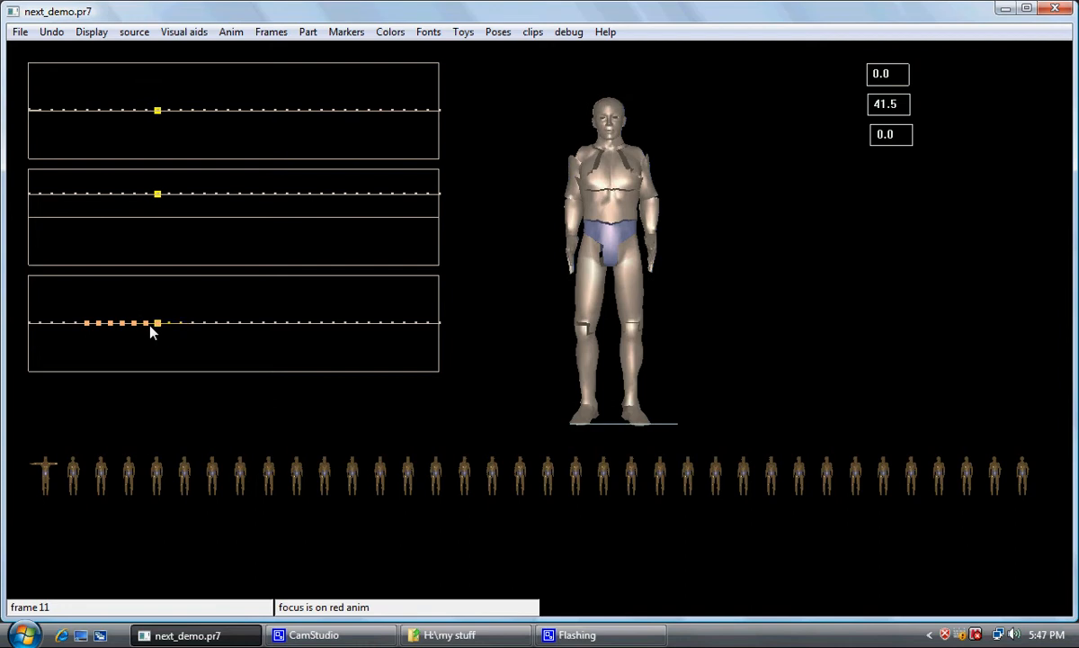
left_click(40, 330)
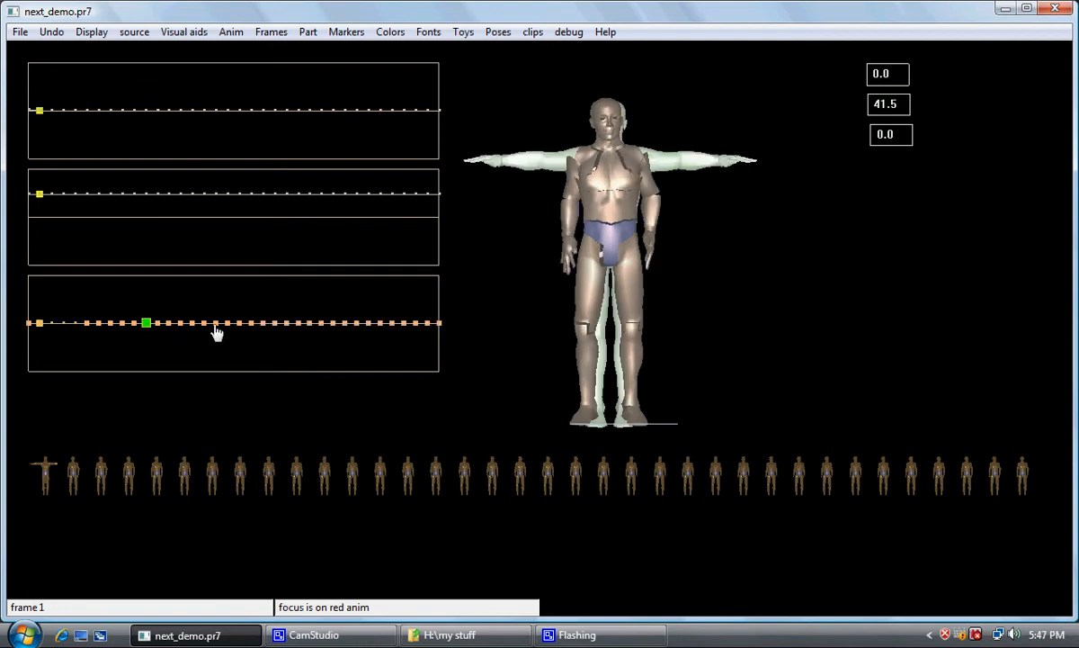
Select the figure's right forearm and step back and forth through the frames to examine its rotation curves.
left_click(569, 220)
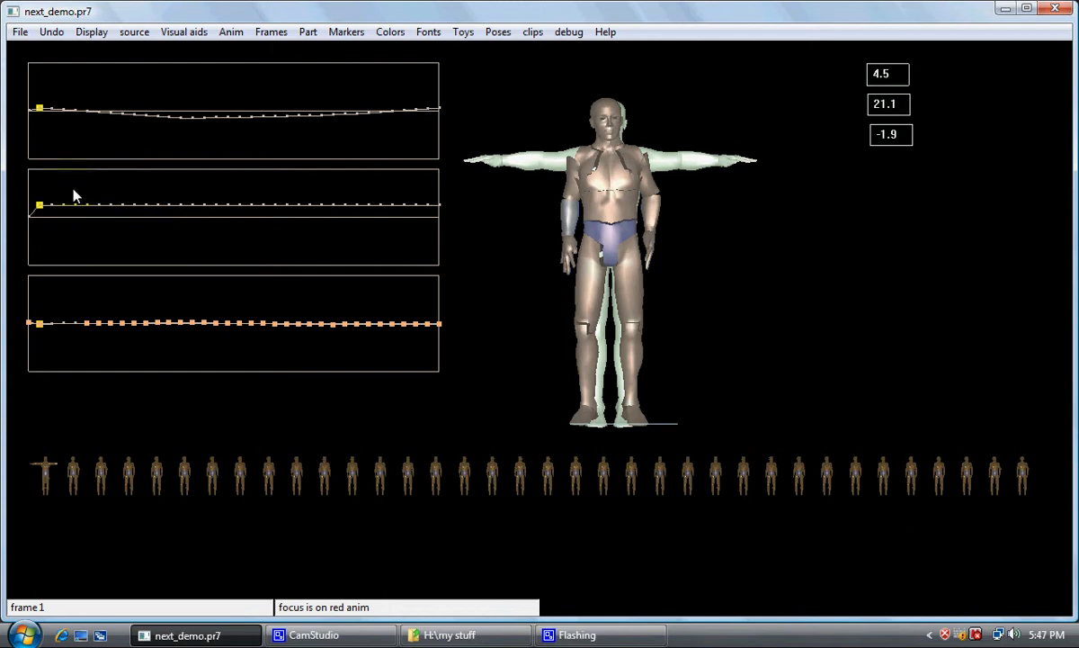
key("Right")
key("Right")
key("Right")
key("Right")
key("Right")
key("Right")
key("Right")
key("Right")
key("Right")
key("Right")
key("Right")
key("Right")
key("Right")
key("Right")
key("Right")
key("Right")
key("Right")
key("Right")
key("Right")
key("Right")
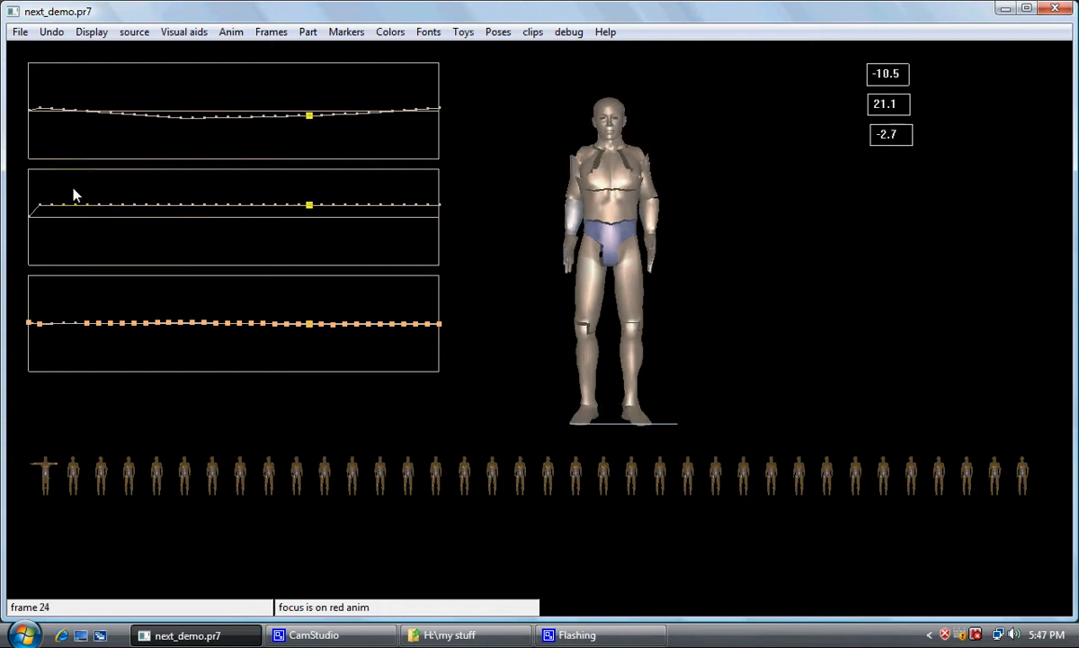
key("Left")
key("Left")
key("Left")
key("Left")
key("Left")
key("Left")
key("Left")
key("Left")
key("Left")
key("Left")
key("Left")
key("Left")
key("Left")
key("Left")
key("Left")
key("Left")
key("Left")
key("Left")
key("Left")
key("Right")
key("Right")
key("Right")
key("Right")
key("Right")
key("Right")
key("Right")
key("Right")
key("Right")
key("Right")
key("Right")
key("Right")
key("Right")
key("Right")
key("Right")
key("Right")
key("Right")
key("Right")
key("Right")
key("Right")
key("Left")
key("Left")
key("Left")
key("Left")
key("Left")
key("Left")
key("Left")
key("Left")
key("Left")
key("Left")
key("Left")
key("Left")
key("Left")
key("Left")
key("Left")
key("Left")
key("Left")
key("Left")
key("Left")
key("Left")
key("Left")
key("Left")
key("Left")
key("Left")
key("Left")
key("Right")
key("Right")
key("Right")
key("Right")
key("Right")
key("Right")
key("Right")
key("Right")
key("Right")
key("Right")
key("Right")
key("Right")
key("Right")
key("Right")
key("Right")
key("Right")
key("Right")
key("Right")
key("Right")
key("Right")
key("Left")
key("Left")
key("Left")
key("Left")
key("Left")
key("Left")
key("Left")
key("Left")
key("Left")
key("Left")
key("Left")
key("Left")
key("Left")
key("Left")
key("Left")
key("Left")
key("Left")
key("Left")
key("Left")
key("Left")
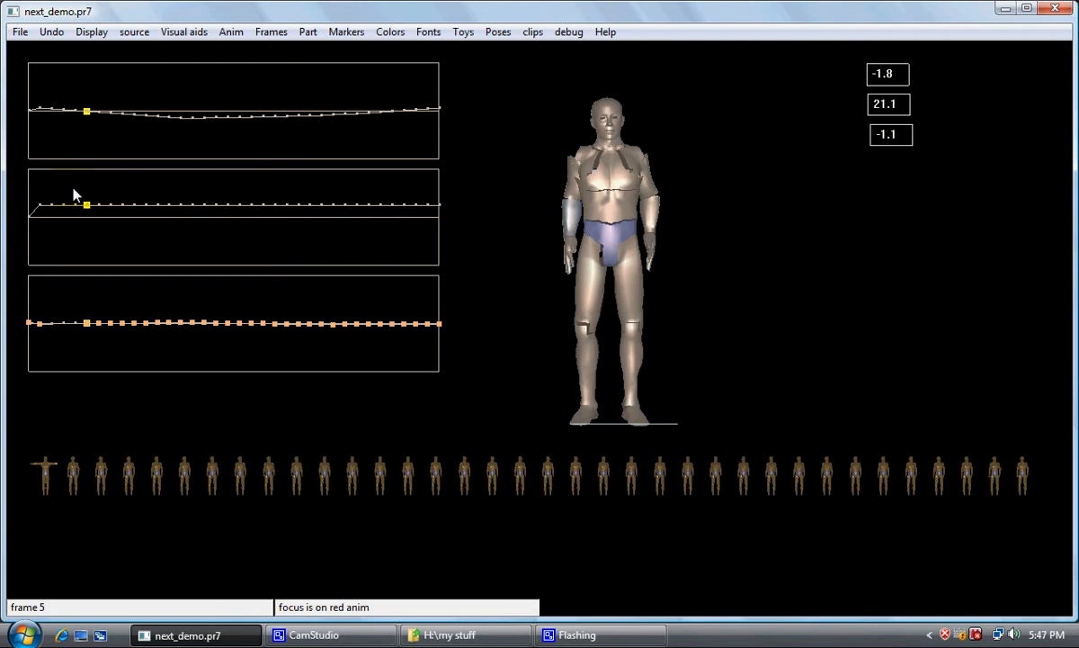
key("Right")
key("Right")
key("Right")
key("Right")
key("Right")
key("Right")
key("Right")
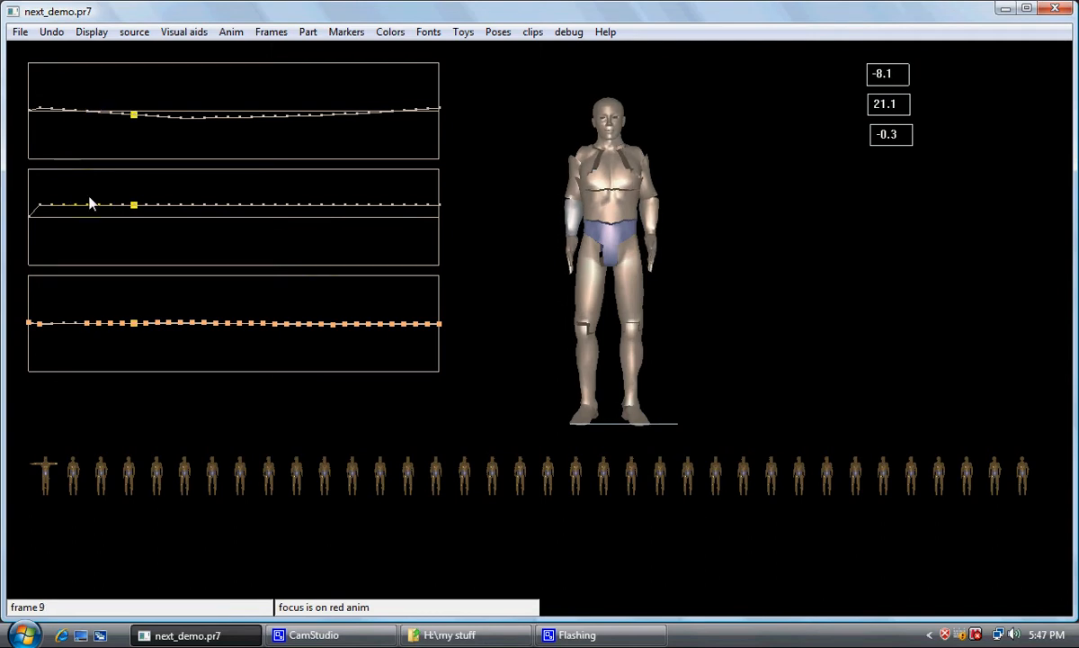
Step forward from frame 9 to the end of the animation to examine the figure's poses and curve points.
key("Right")
key("Right")
key("Right")
key("Right")
key("Right")
key("Right")
key("Right")
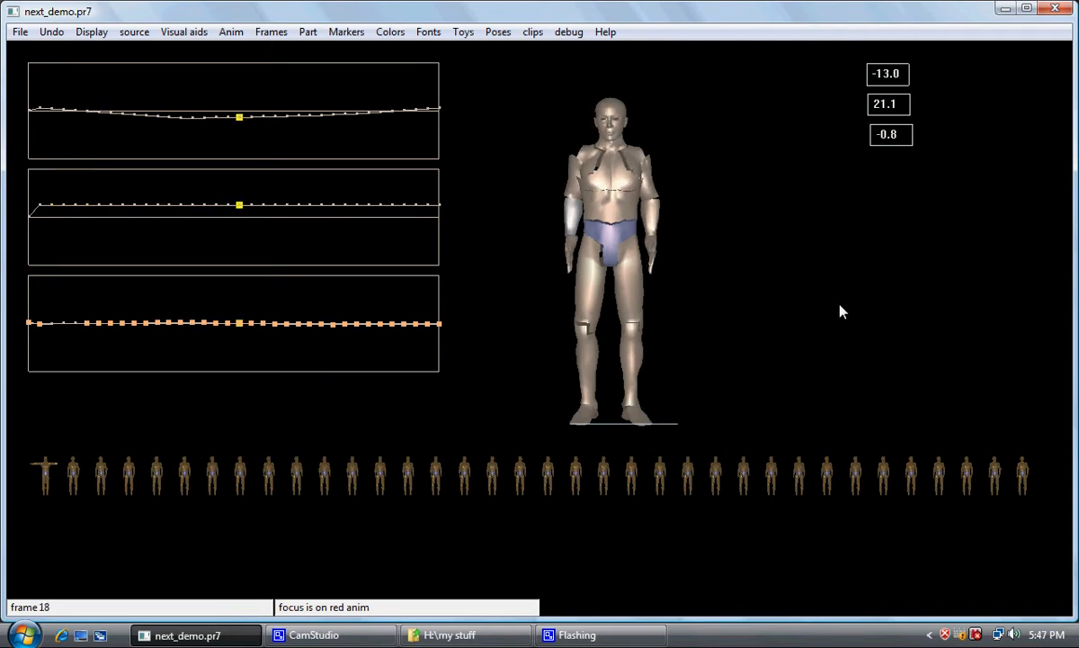
key("Right")
key("Right")
key("Right")
key("Right")
key("Right")
key("Right")
key("Right")
key("Right")
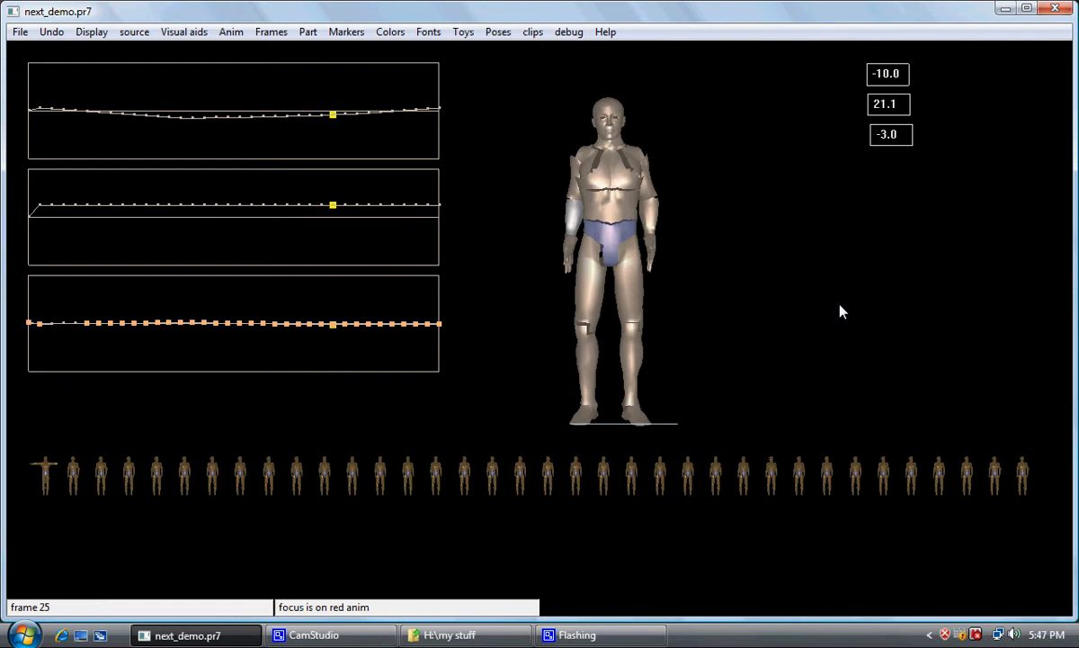
key("Right")
key("Right")
key("Right")
key("Right")
key("Right")
key("Right")
key("Right")
key("Right")
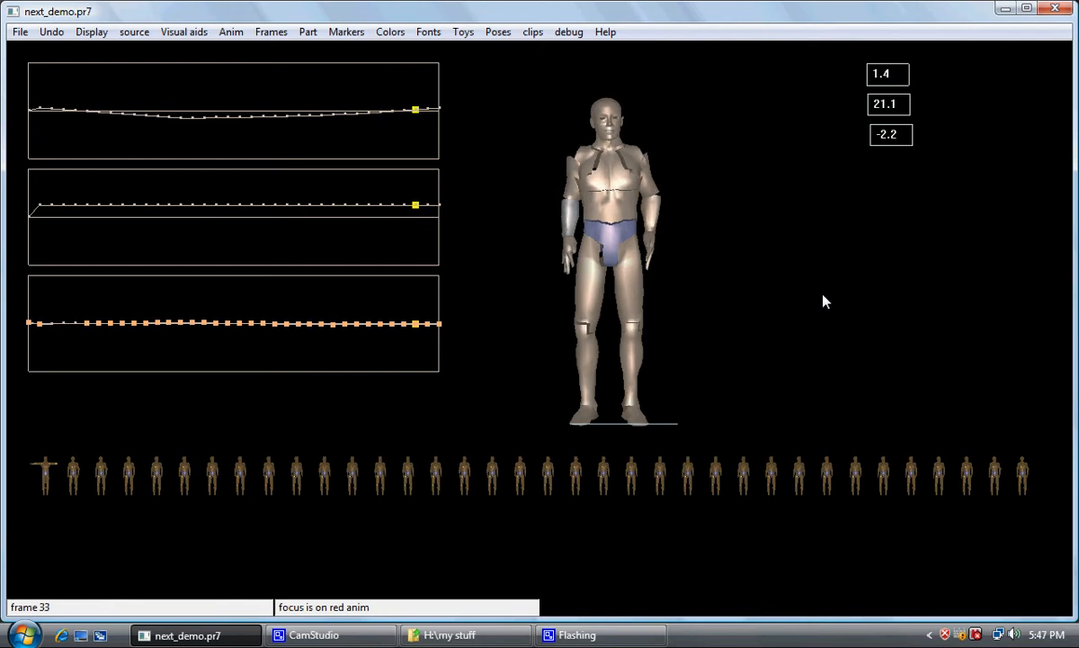
Examine the animation's frames-per-second setting and dismiss it.
left_click(229, 34)
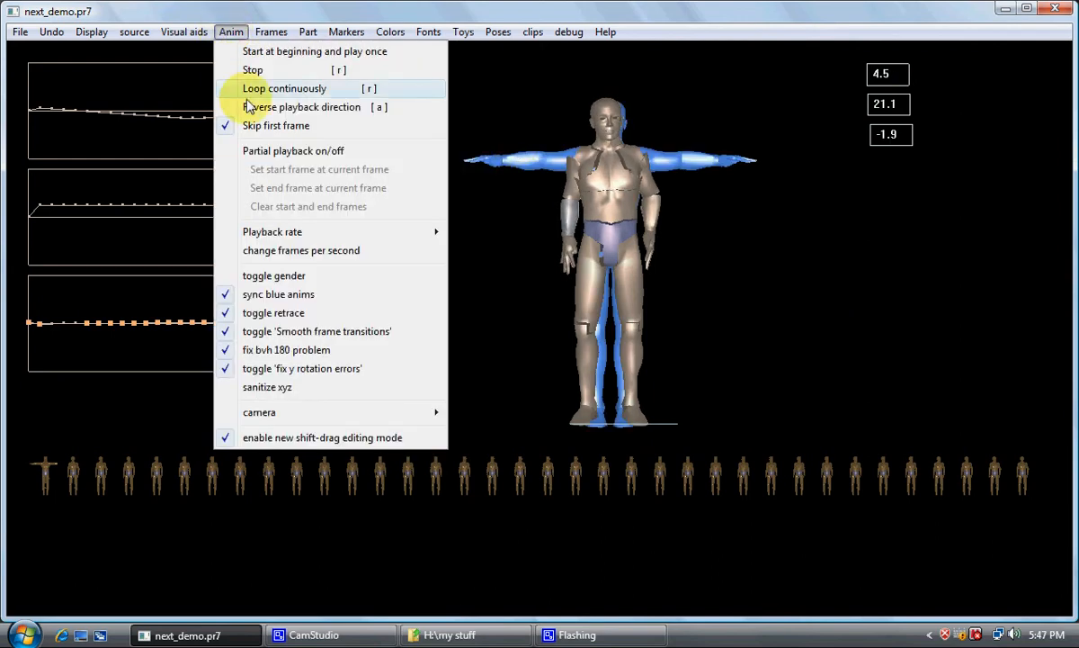
left_click(272, 254)
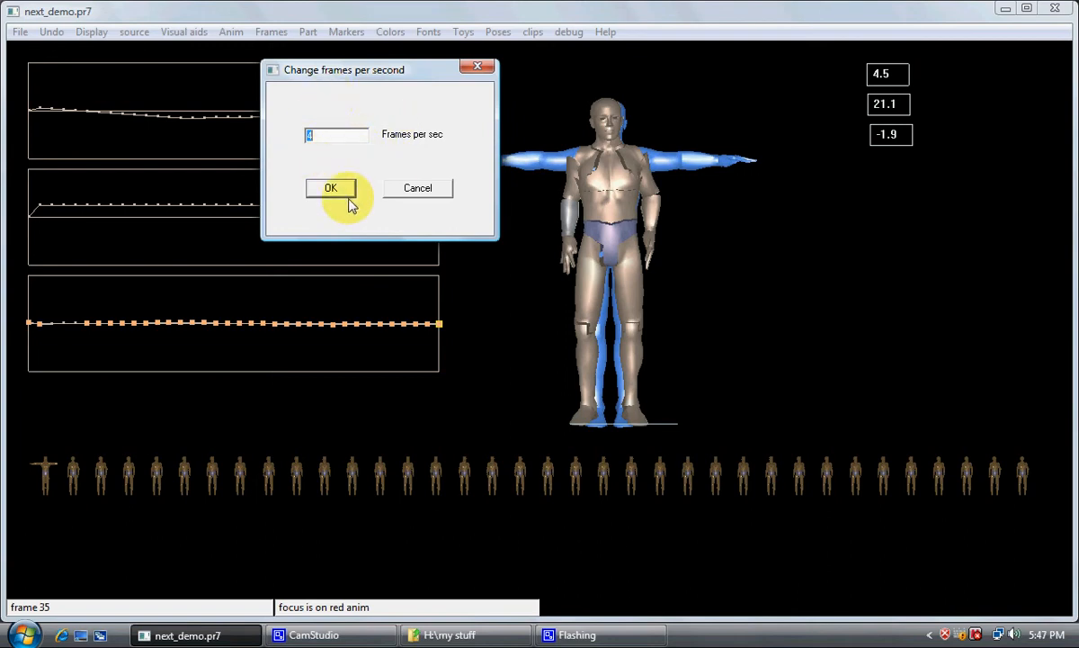
left_click(421, 187)
left_click(506, 156)
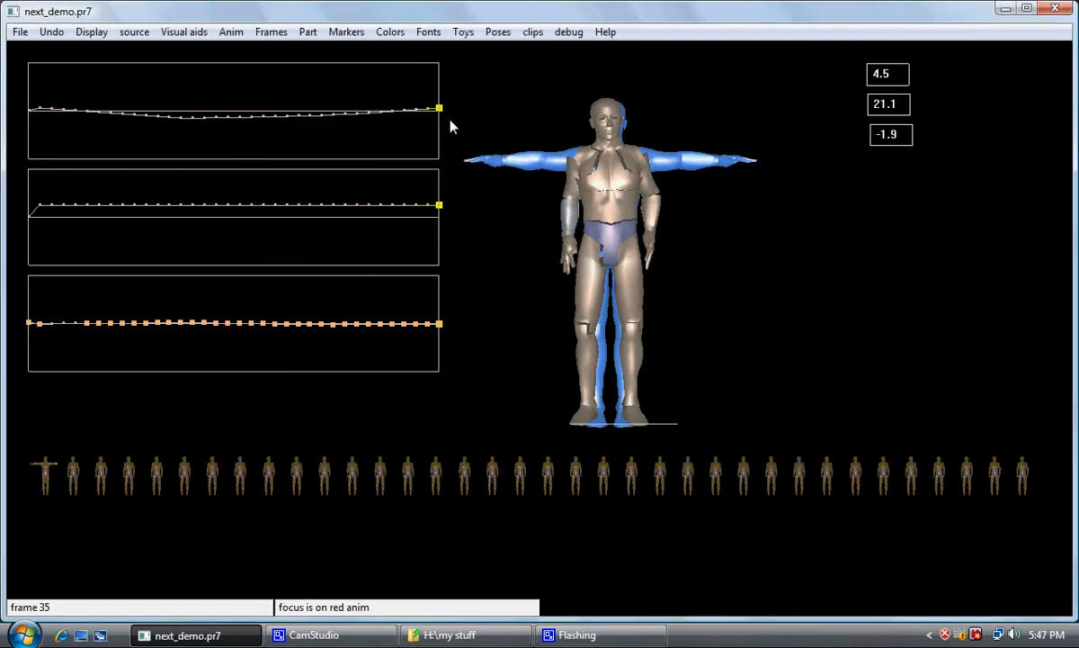
Compare frames 1 and 0 with their ghost figures from a slightly rotated view, finishing on frame 1.
left_click(185, 32)
left_click(79, 486)
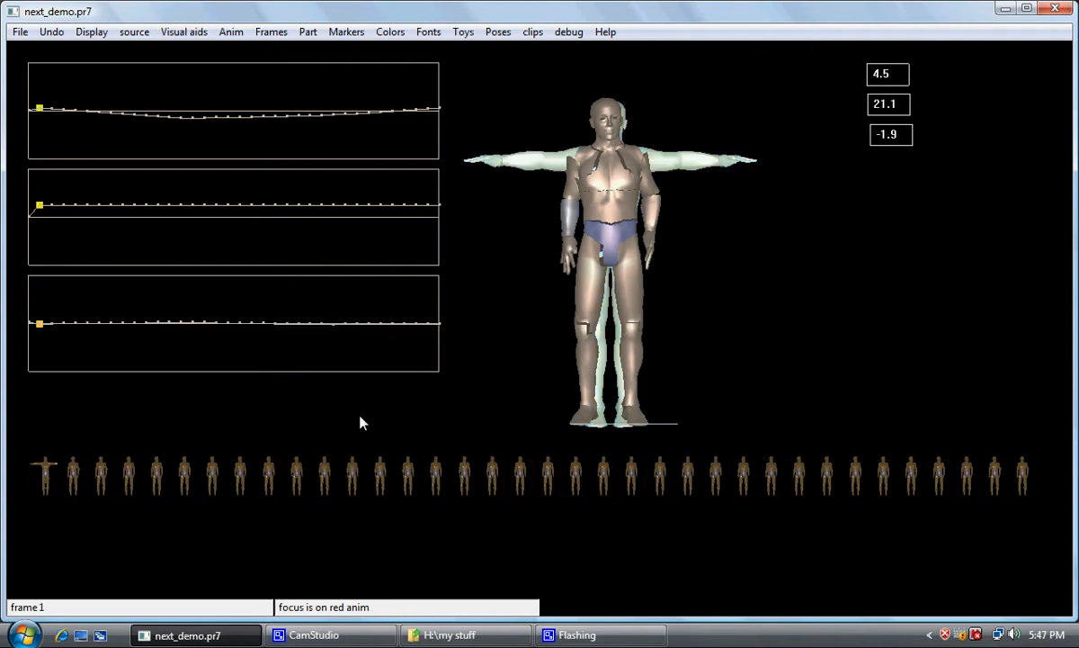
mouse_move(494, 295)
left_mouse_down()
mouse_move(520, 314)
mouse_move(478, 299)
left_mouse_up()
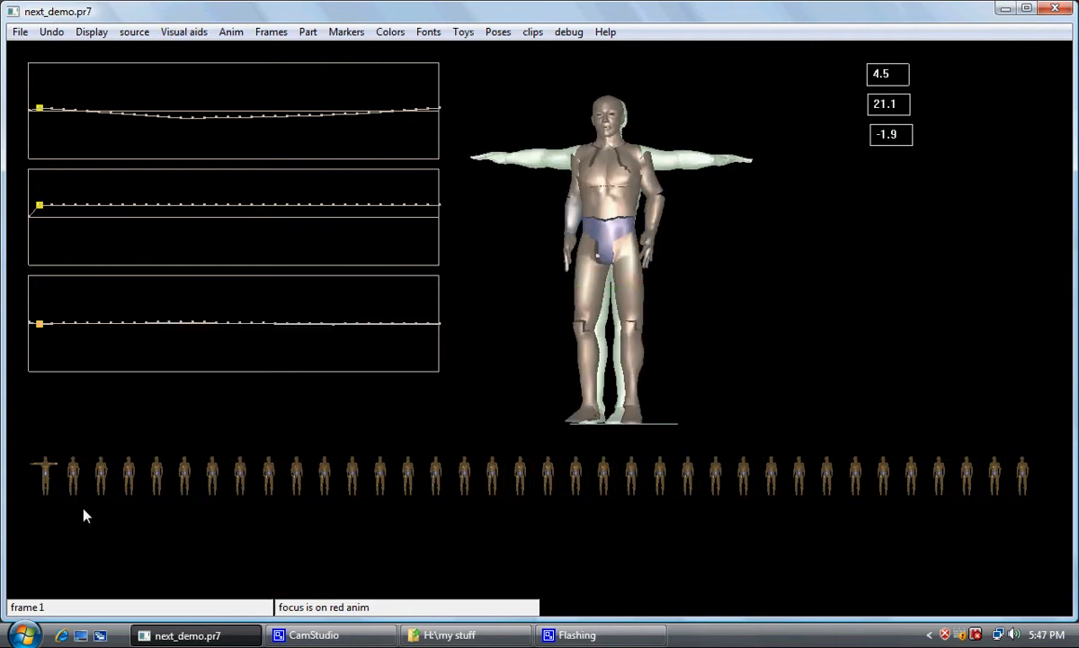
left_click(43, 484)
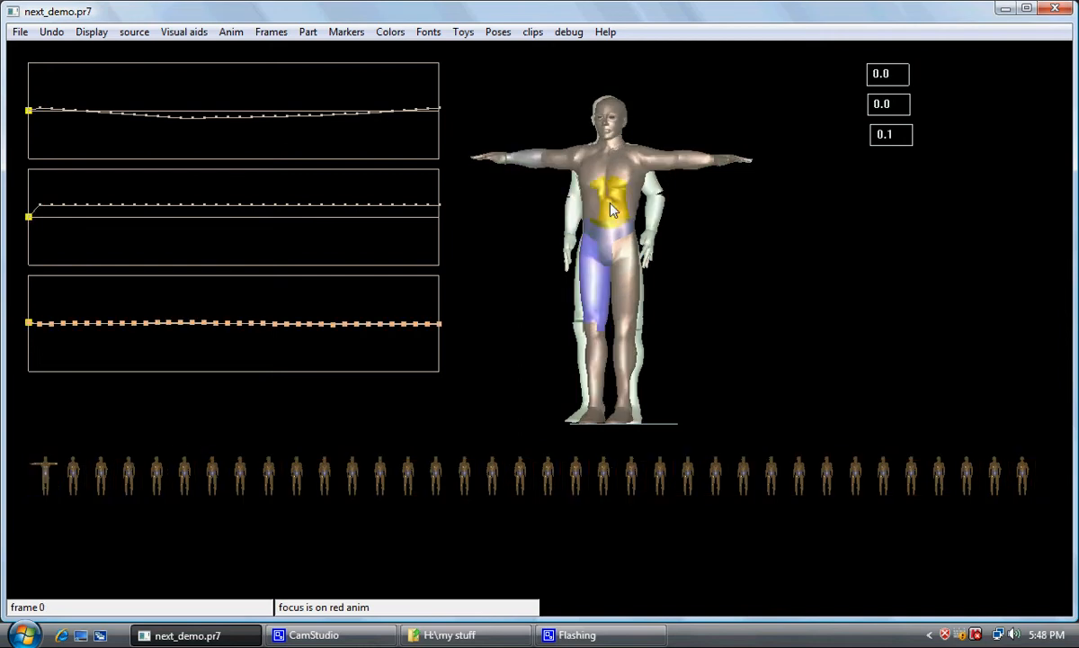
left_click(74, 477)
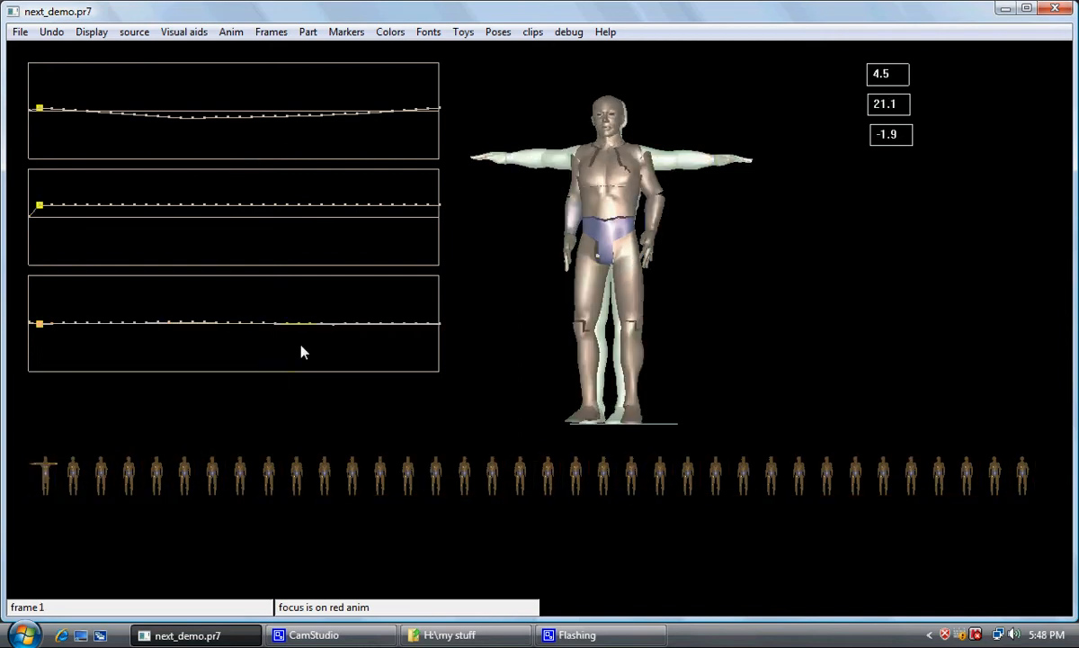
Turn the ghost display off and back on.
left_click(167, 34)
left_click(167, 34)
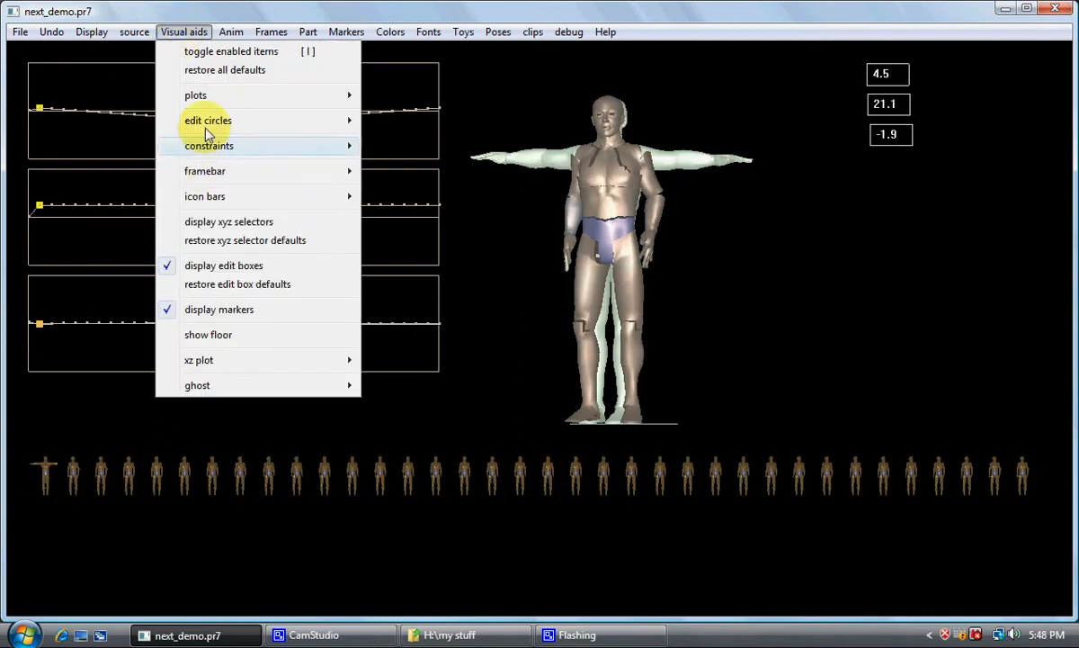
mouse_move(270, 387)
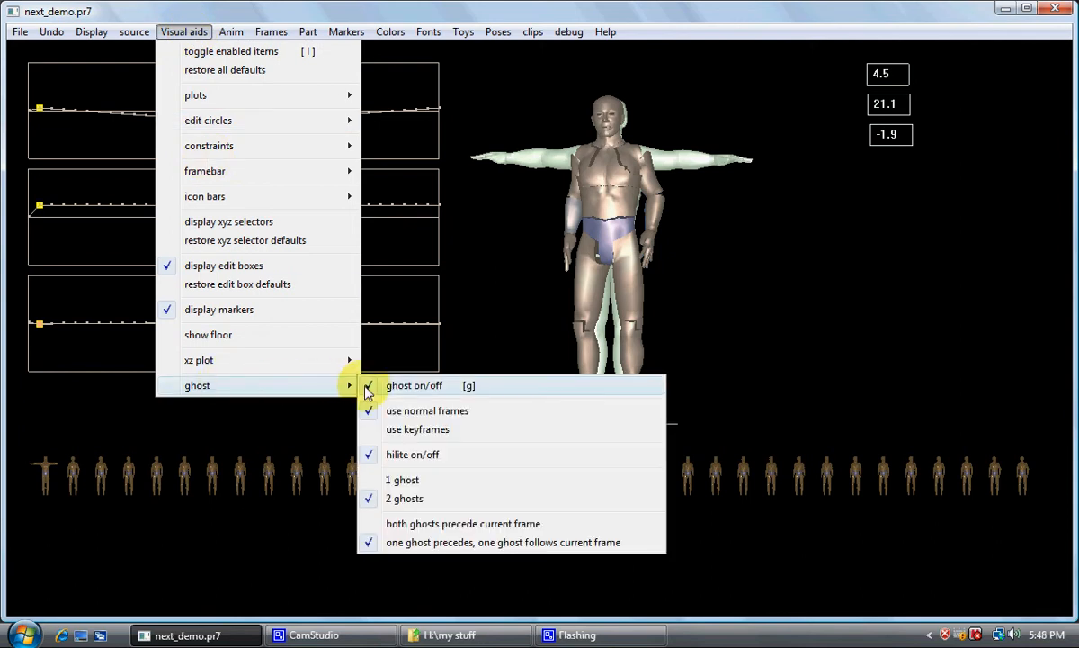
left_click(366, 387)
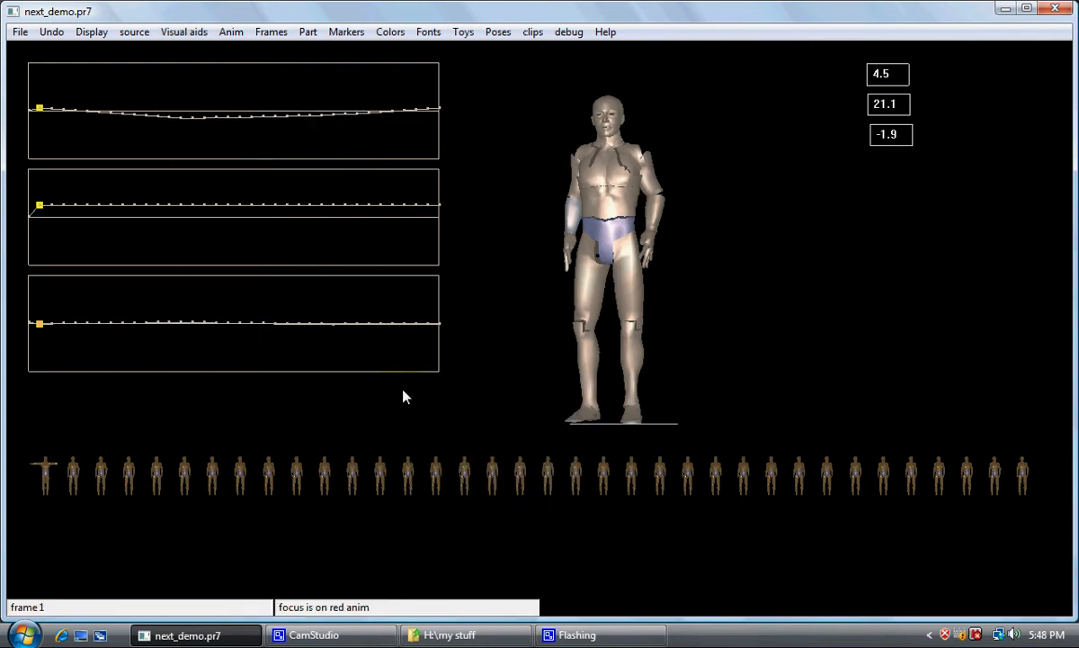
left_click(169, 32)
mouse_move(365, 386)
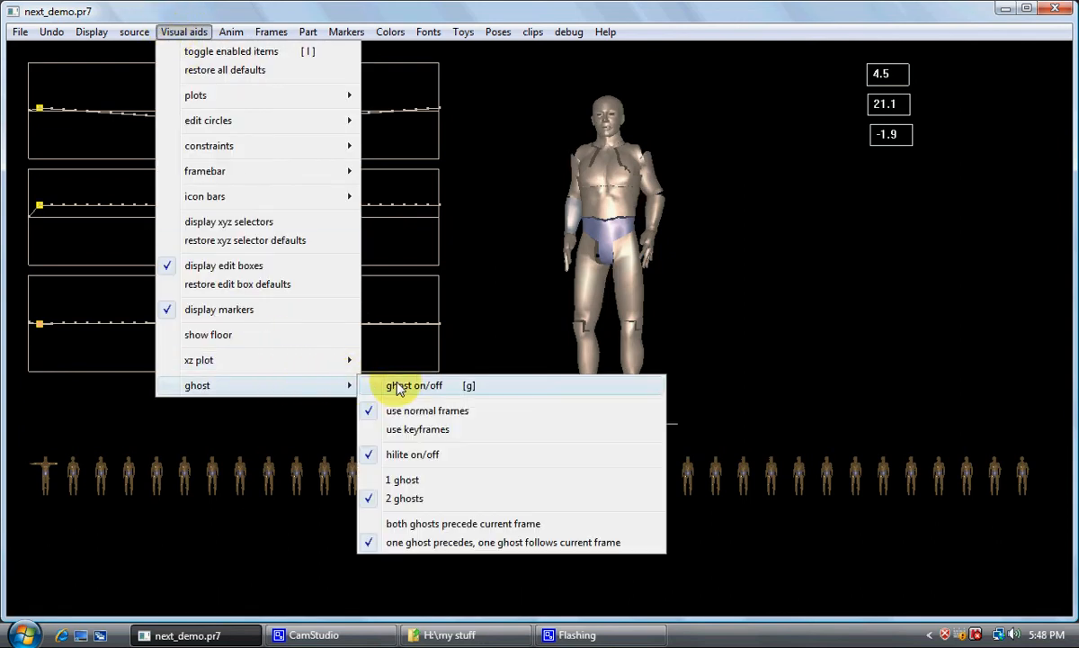
left_click(491, 385)
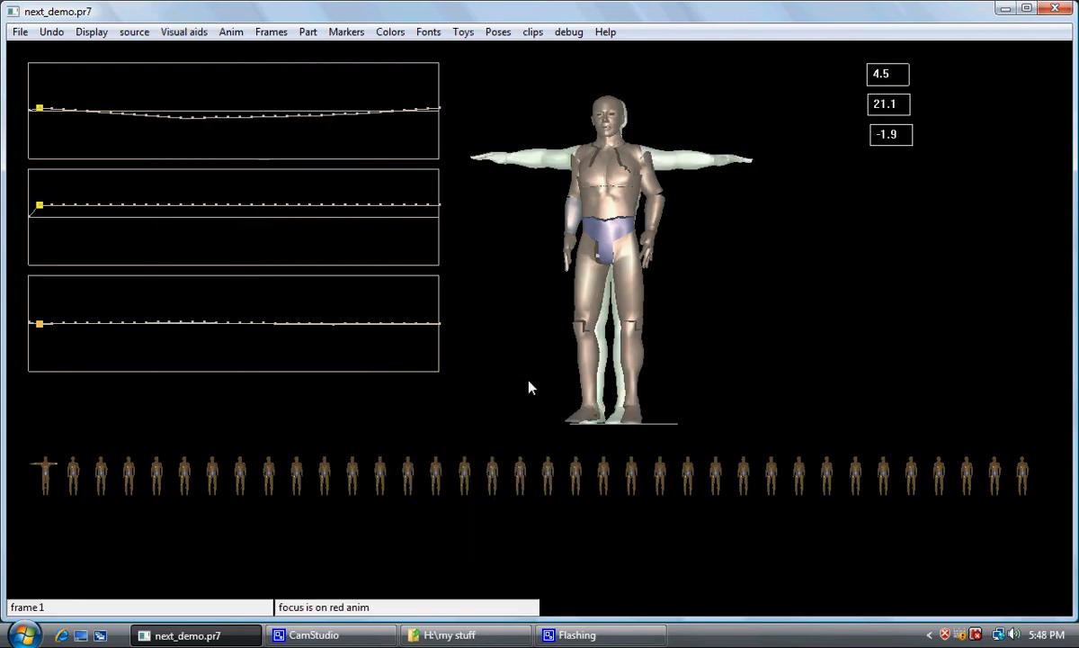
Switch between frames 0 and 1 to examine how the neighbouring frames appear as ghosts.
left_click(47, 478)
left_click(68, 481)
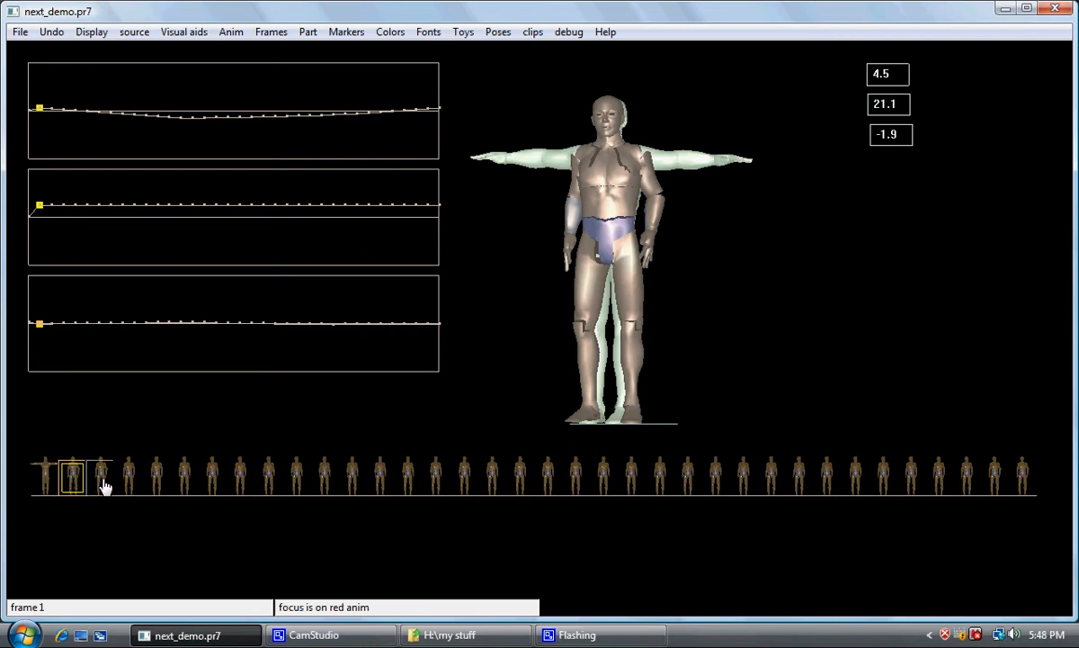
left_click(40, 476)
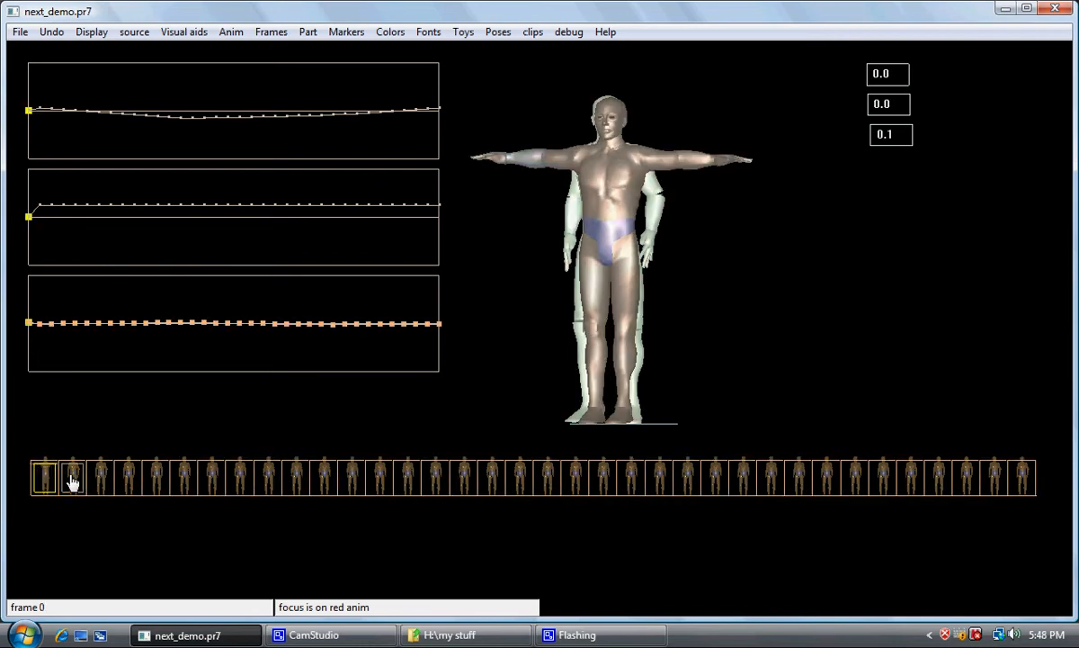
left_click(74, 481)
On frame 2, change the right forearm's second rotation value to about -38.3 and lower its point on the first graph.
left_click(104, 484)
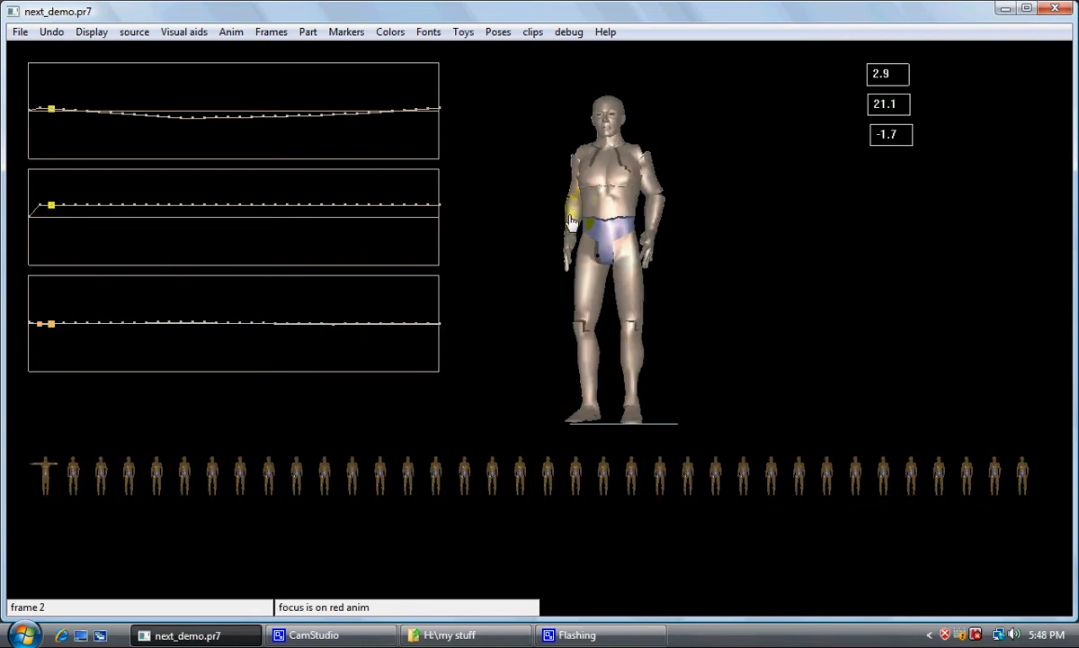
mouse_move(62, 216)
left_mouse_down()
mouse_move(51, 241)
mouse_move(67, 213)
left_mouse_up()
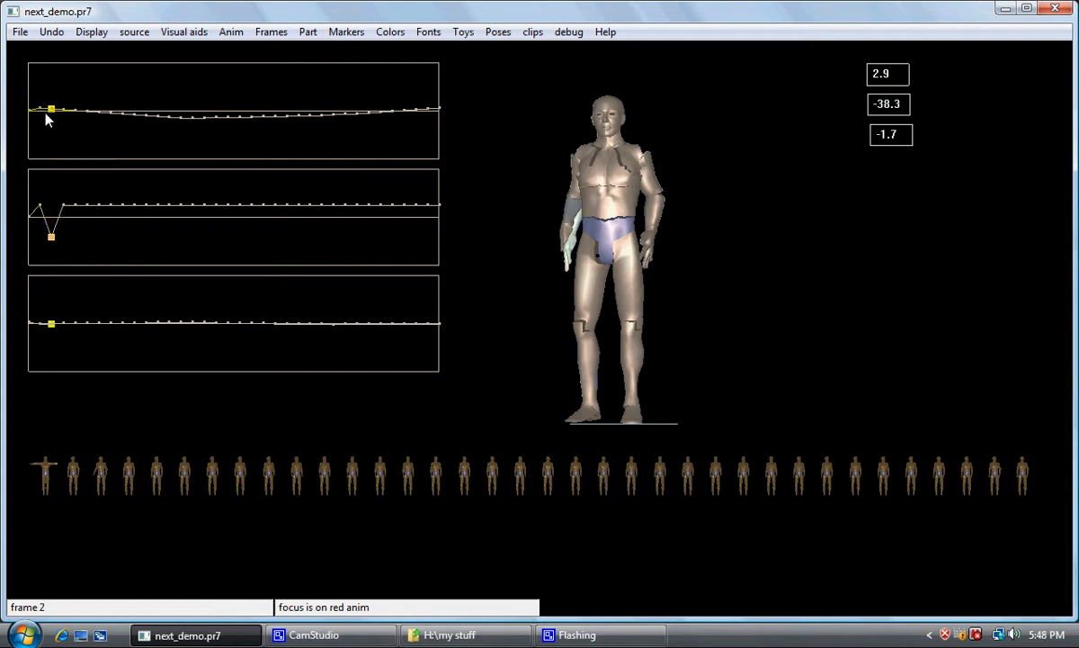
left_click_drag(51, 110, 52, 125)
On frame 2, lower the abdomen's point on the second graph and raise the left collar's third rotation value to about 29.1.
left_click(601, 209)
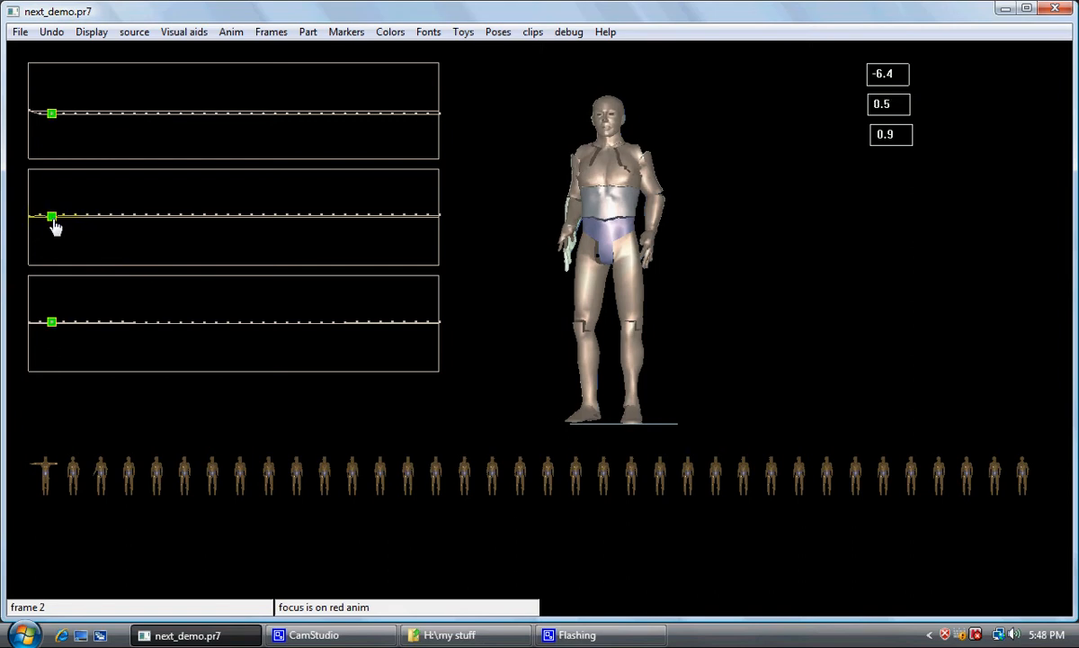
left_click_drag(52, 216, 52, 224)
left_click(632, 173)
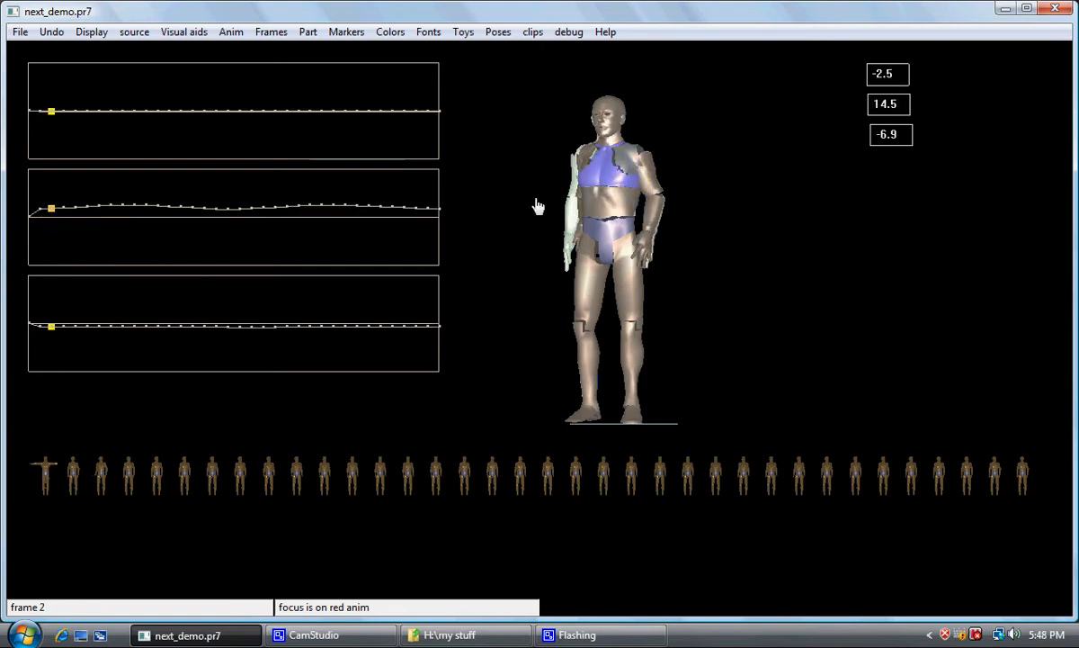
left_click_drag(52, 326, 52, 308)
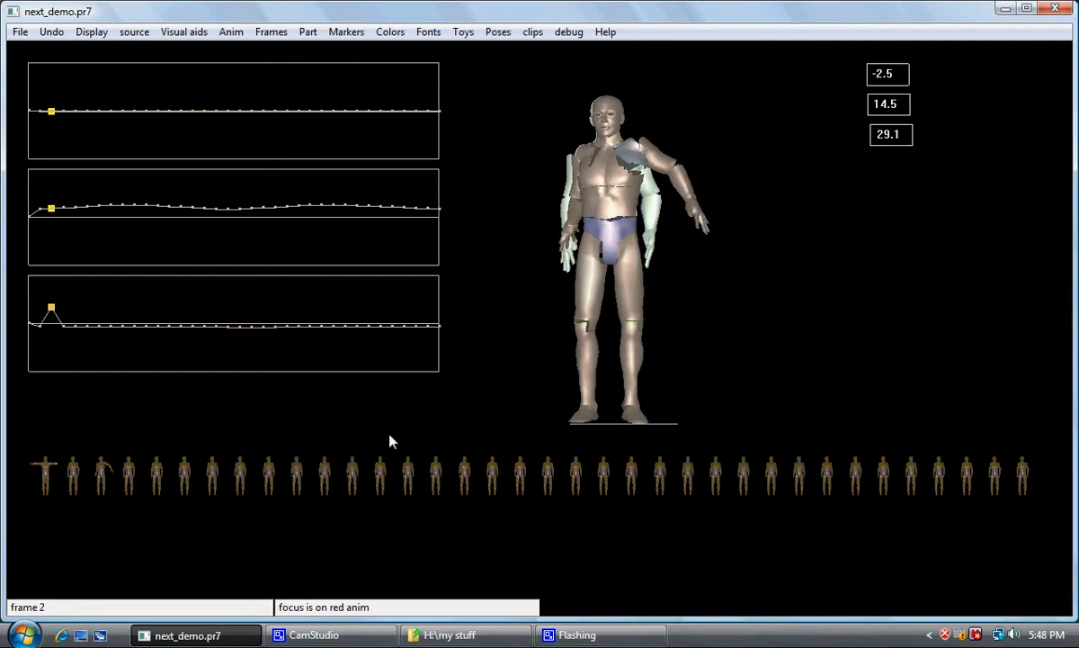
Copy the edited pose of frame 2 onto frame 10 and go to frame 10.
left_click(75, 484)
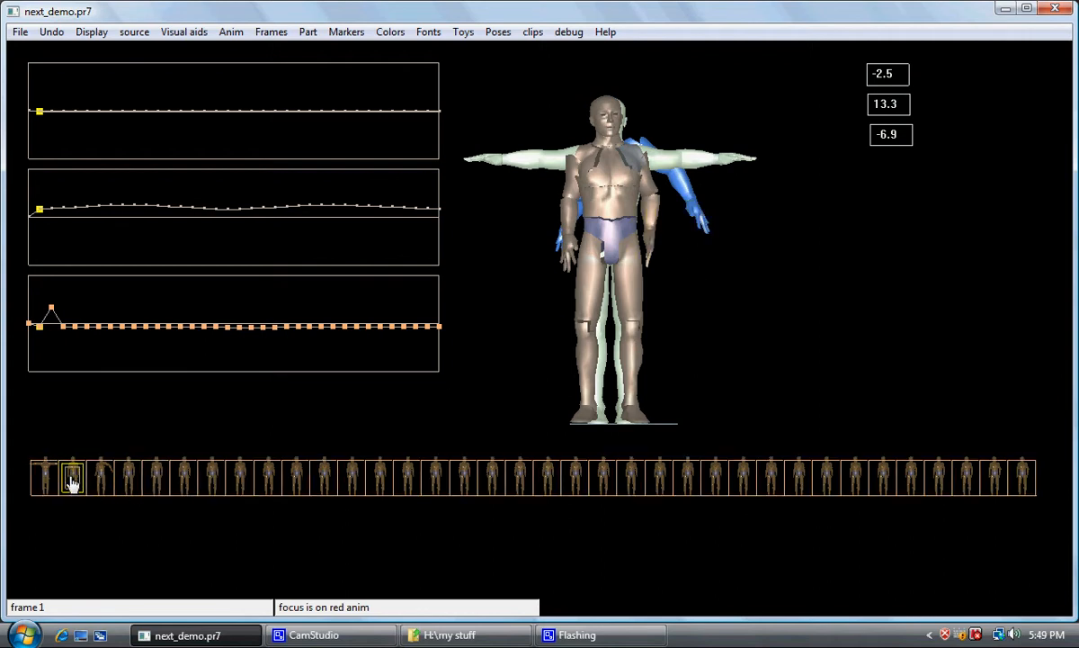
left_click(104, 485)
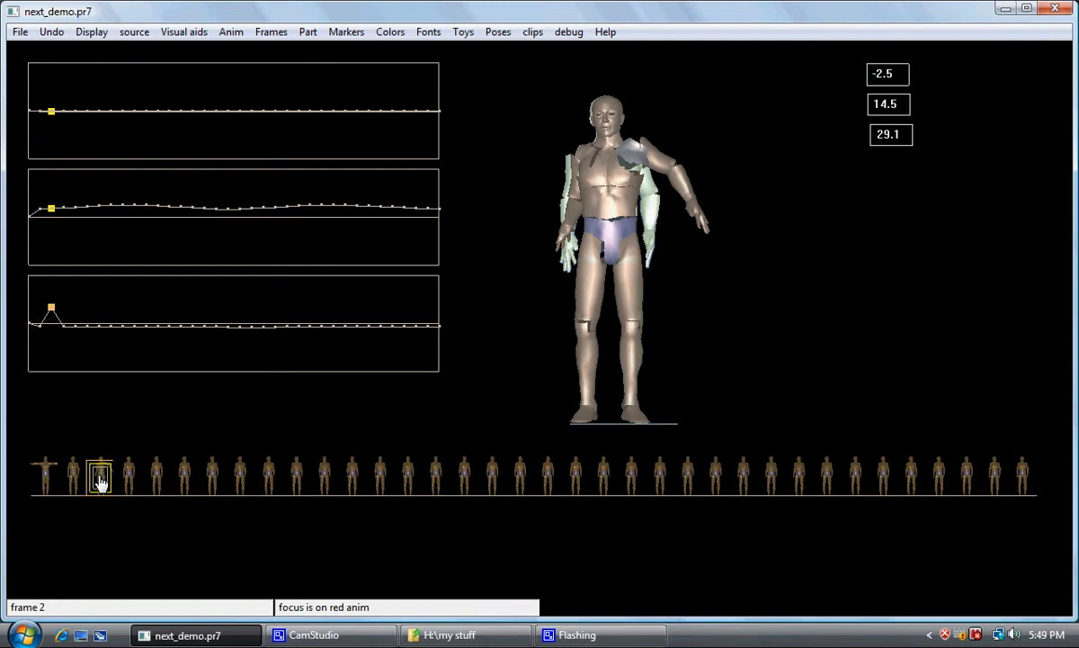
left_click_drag(101, 483, 330, 486)
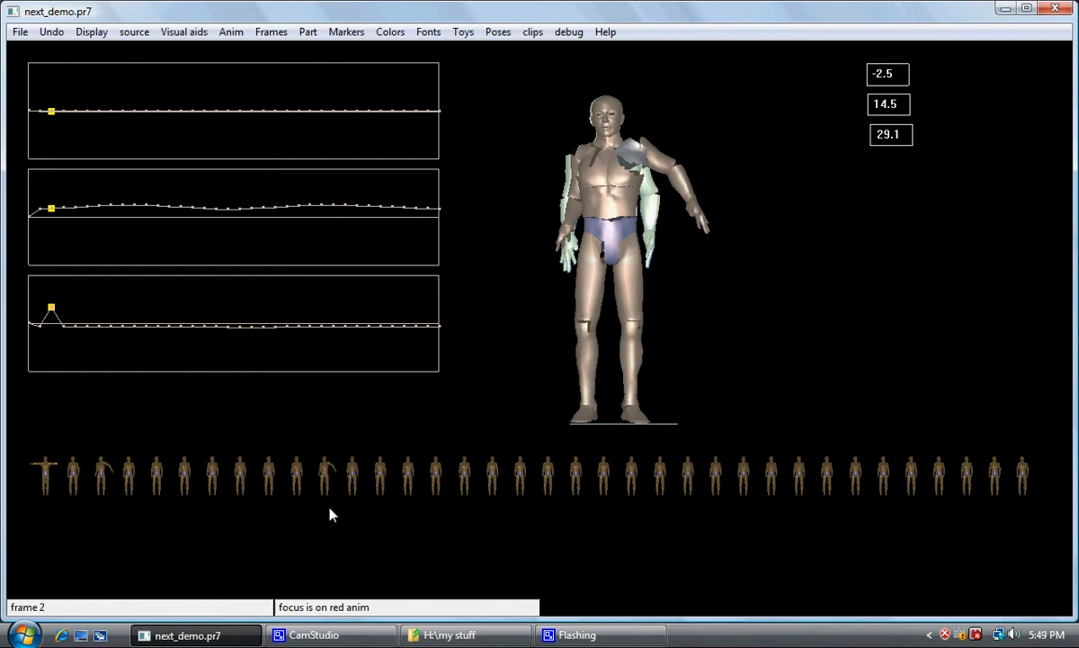
left_click(327, 482)
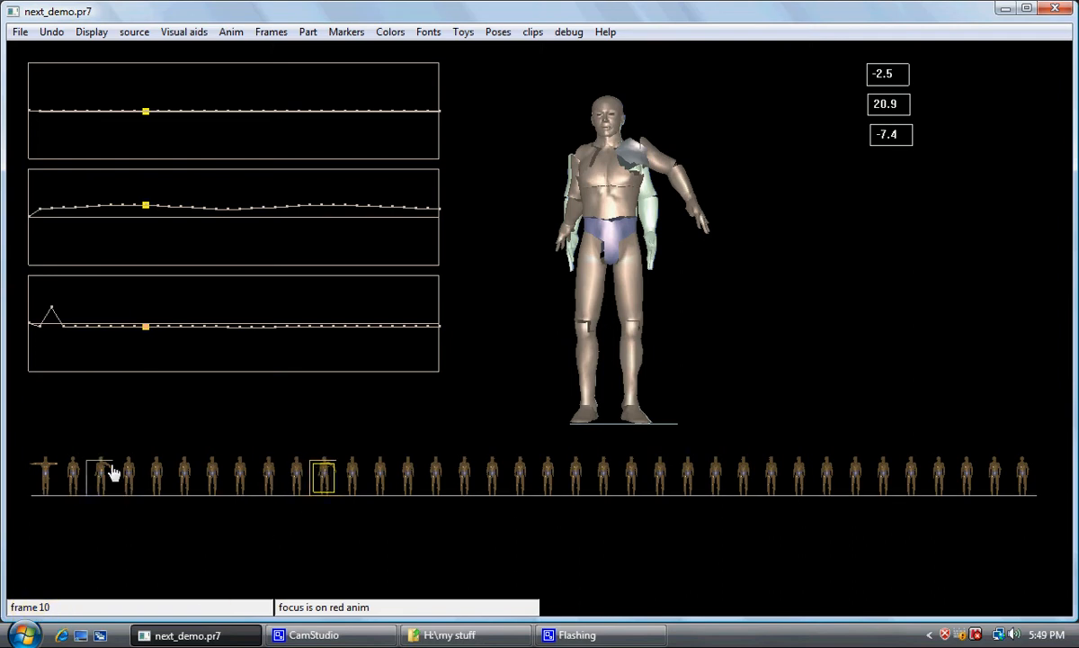
Select frames 1 through 10 and blend them with the linear option for all 3 axes and all selected parts.
left_click(74, 482)
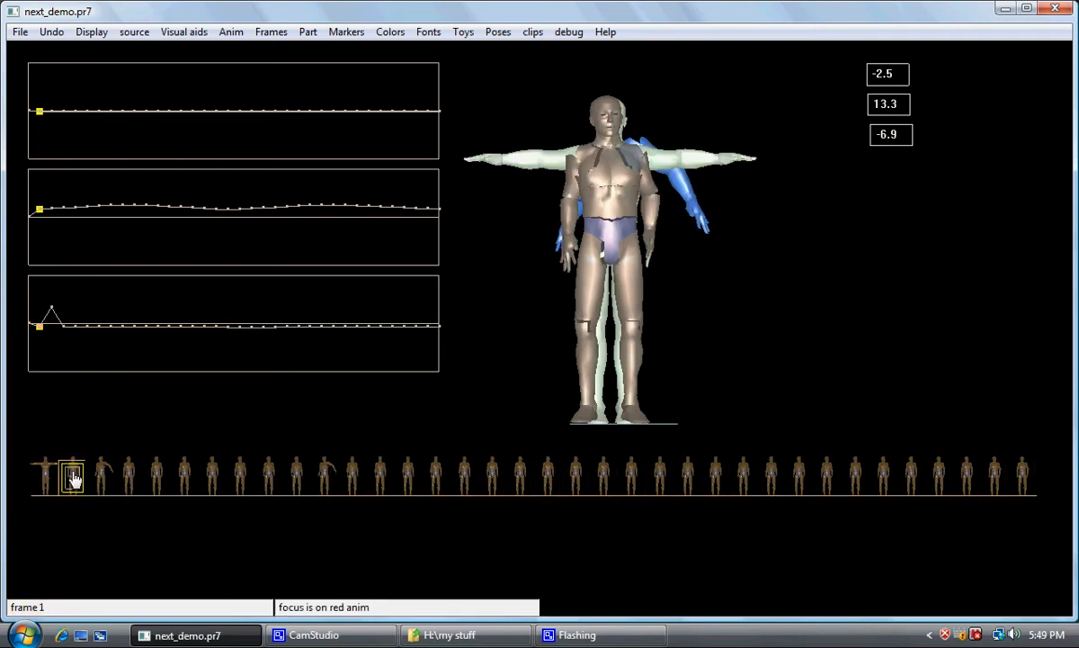
left_click(326, 483, "shift")
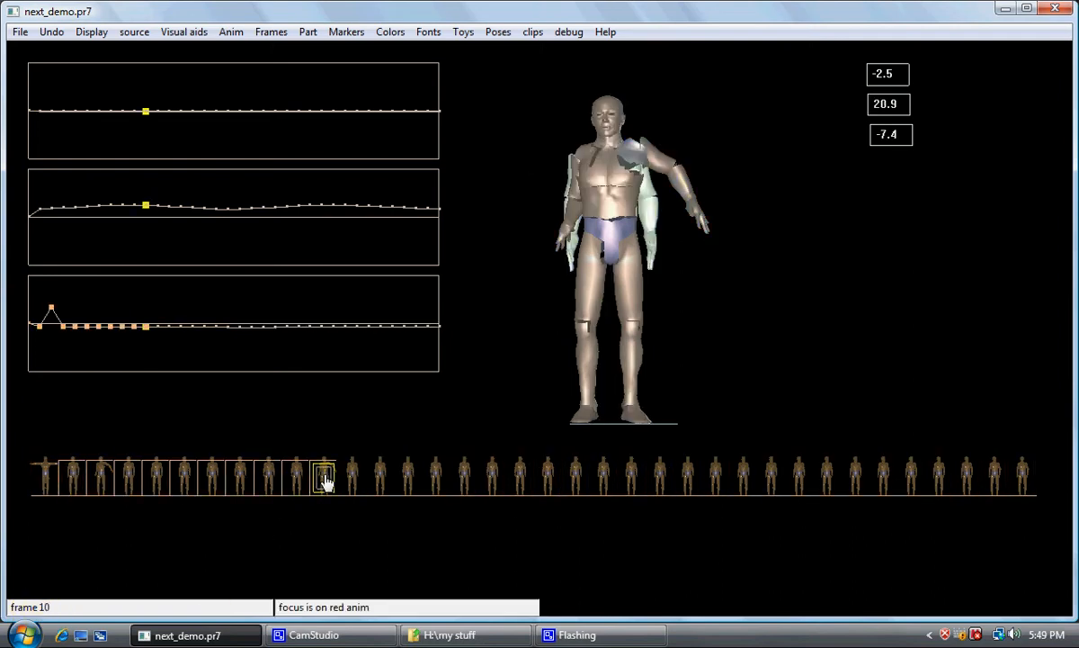
left_click(272, 31)
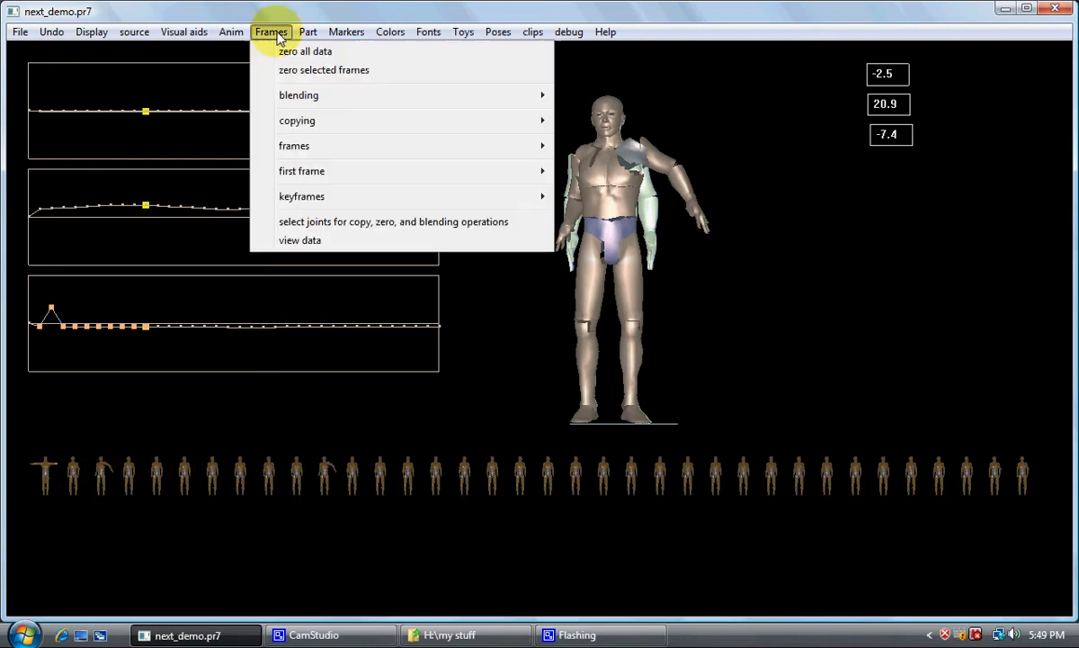
mouse_move(295, 104)
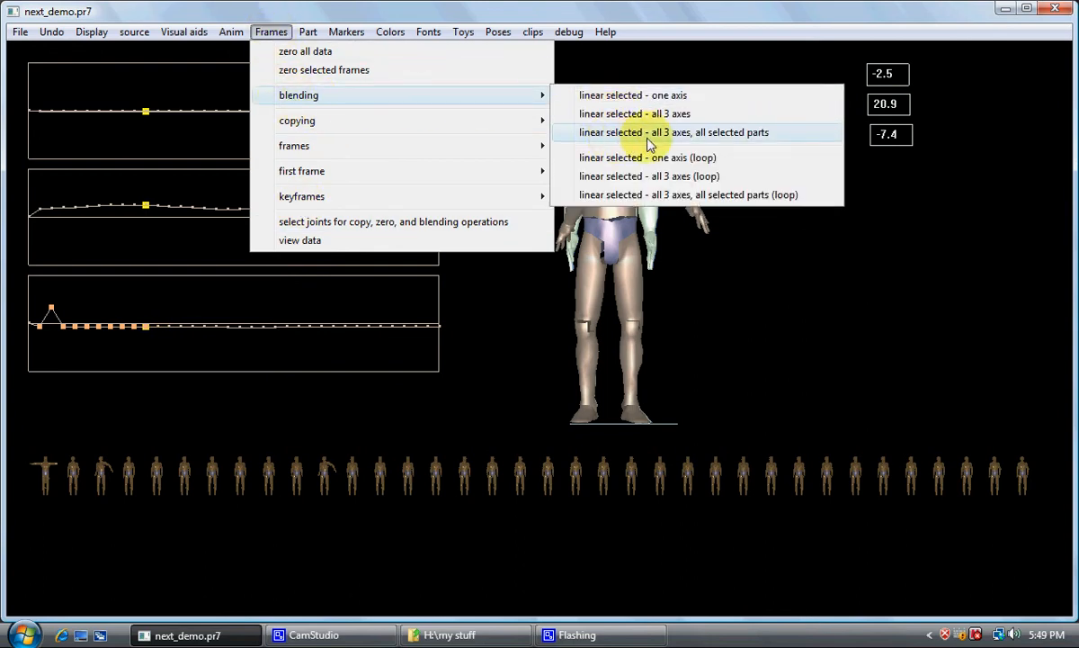
left_click(710, 144)
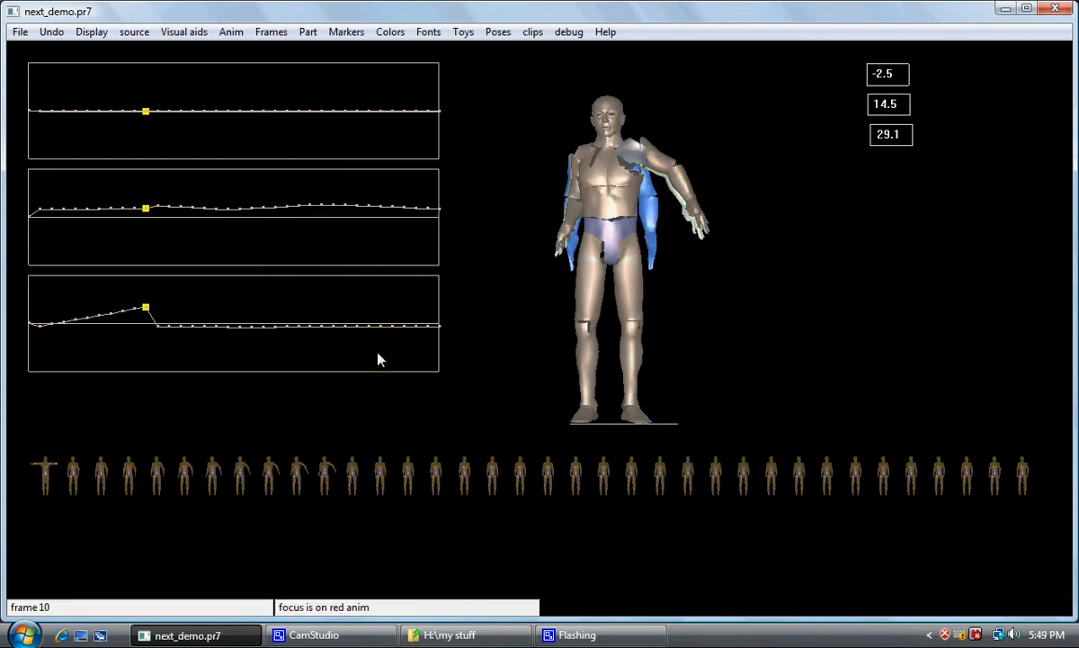
Select frames 1 through 10, choose the figure's left upper arm, and extend the frame selection to frame 21.
left_click(73, 477)
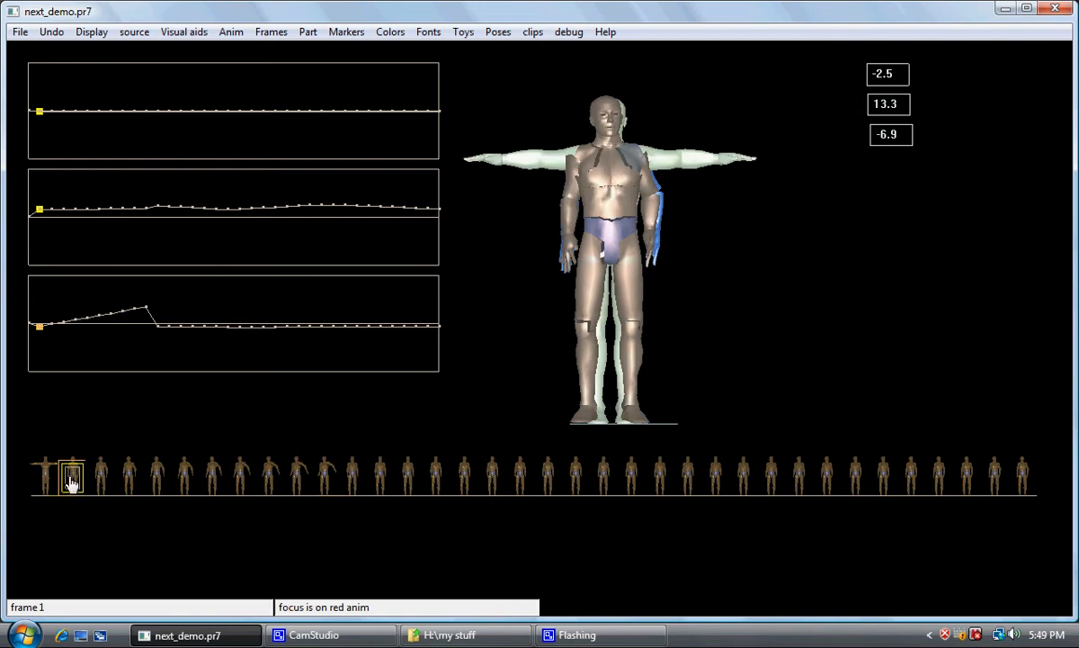
left_click(326, 482, "shift")
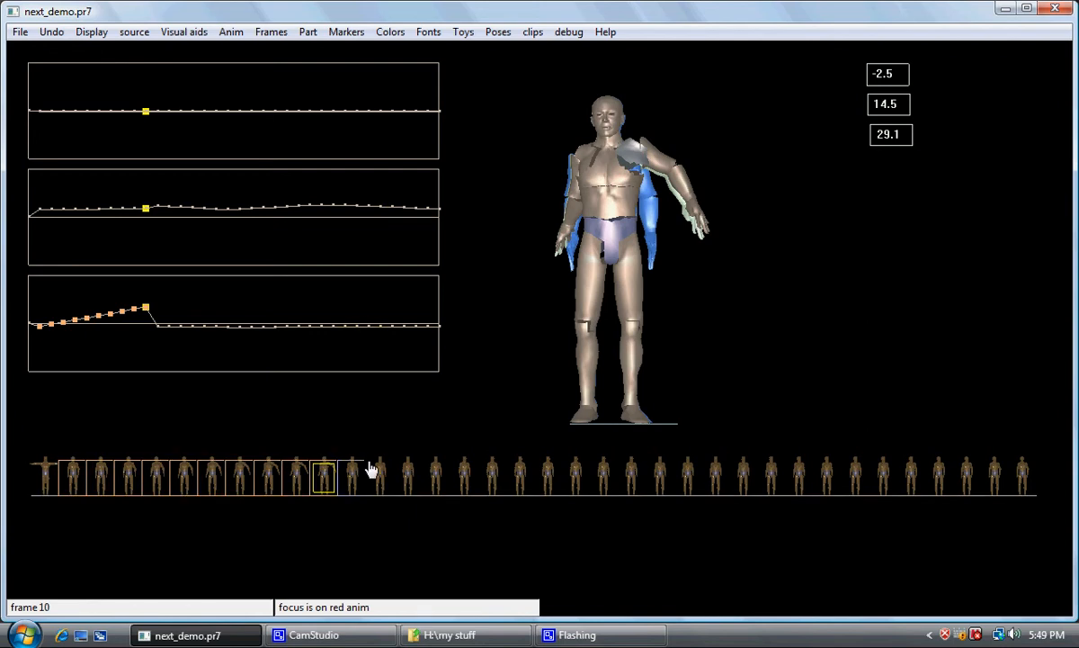
left_click(662, 163)
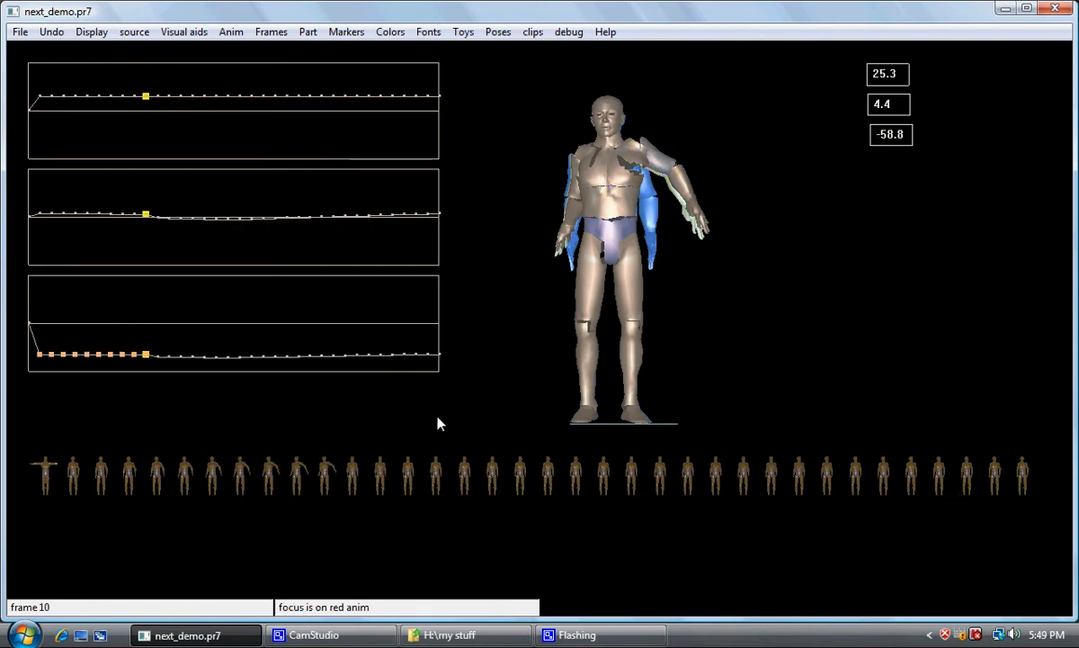
left_click(626, 478, "shift")
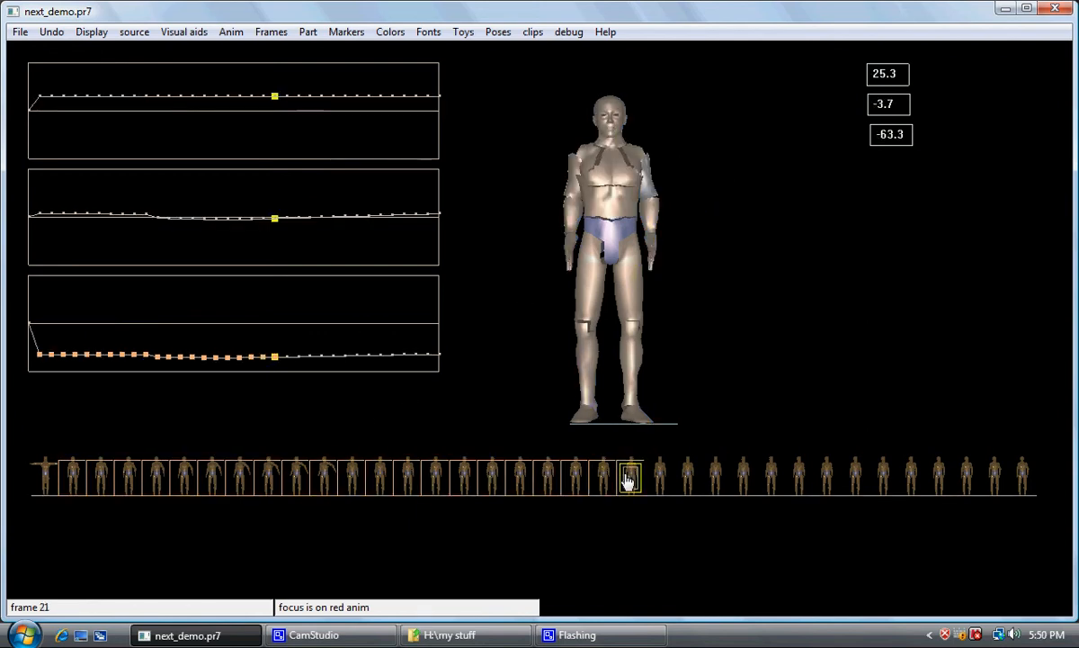
Select frames 10 through 21 and linearly blend the left upper arm on all 3 axes.
left_click(327, 481)
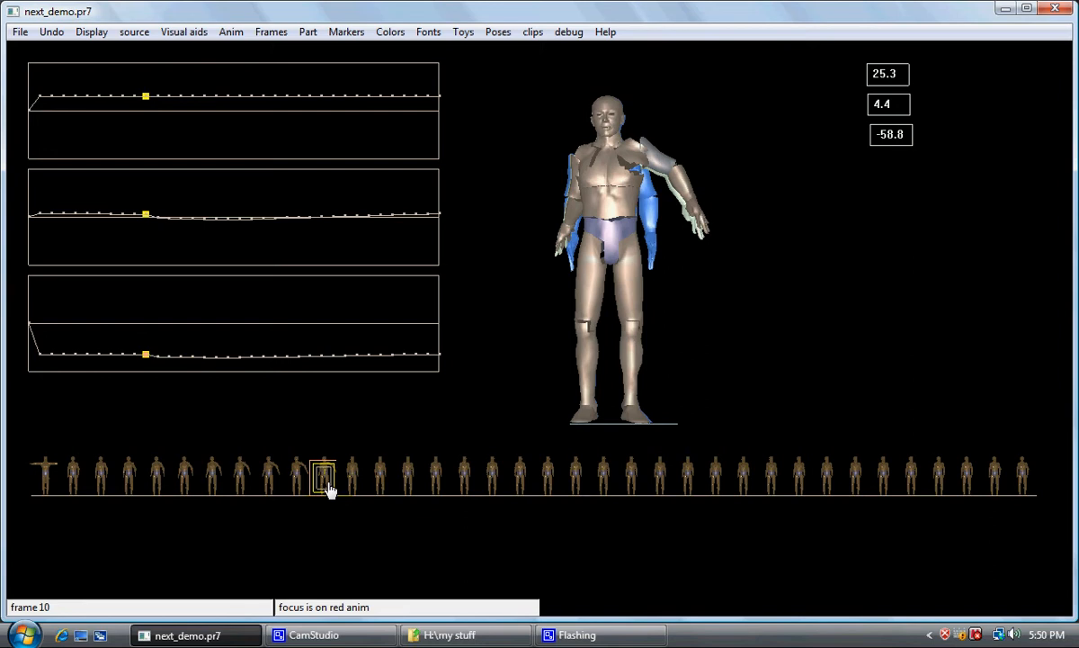
left_click(634, 486, "shift")
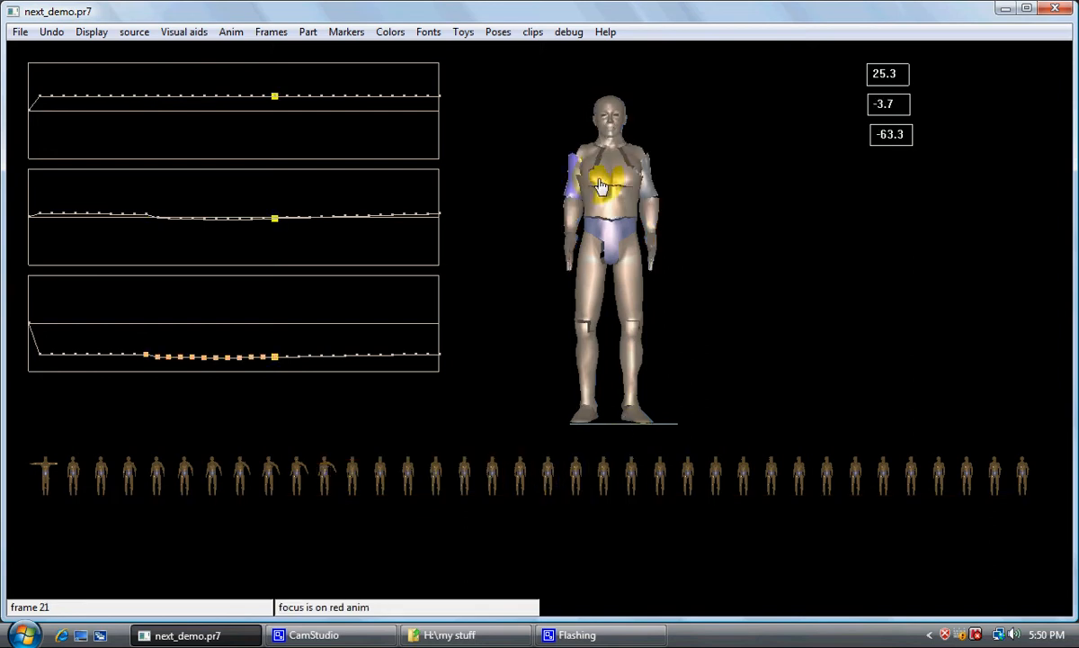
left_click(272, 33)
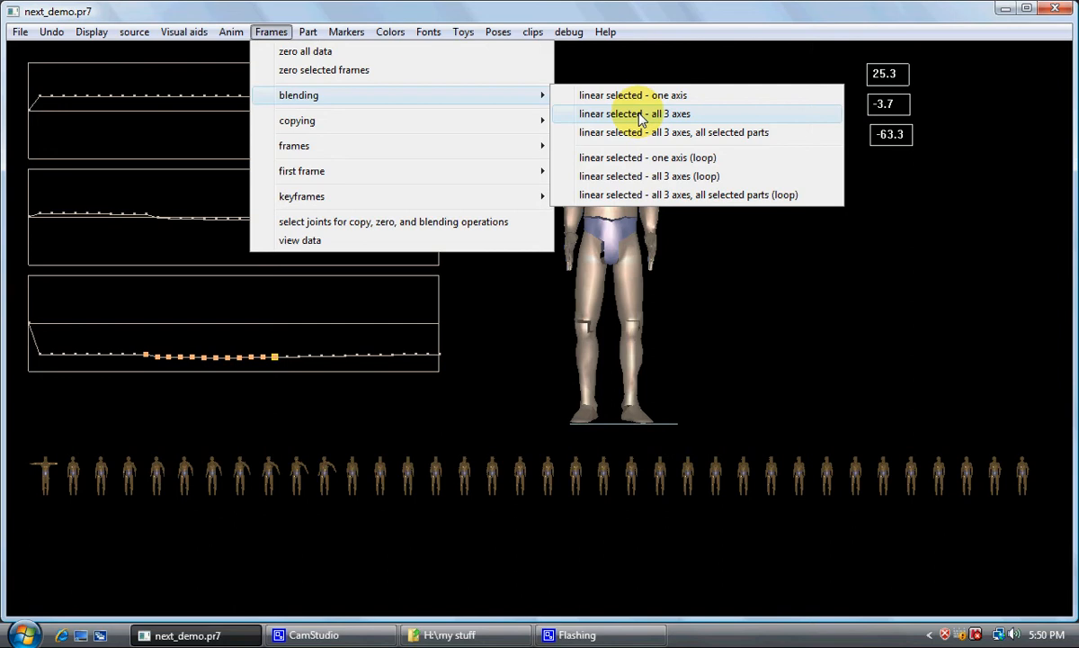
left_click(639, 115)
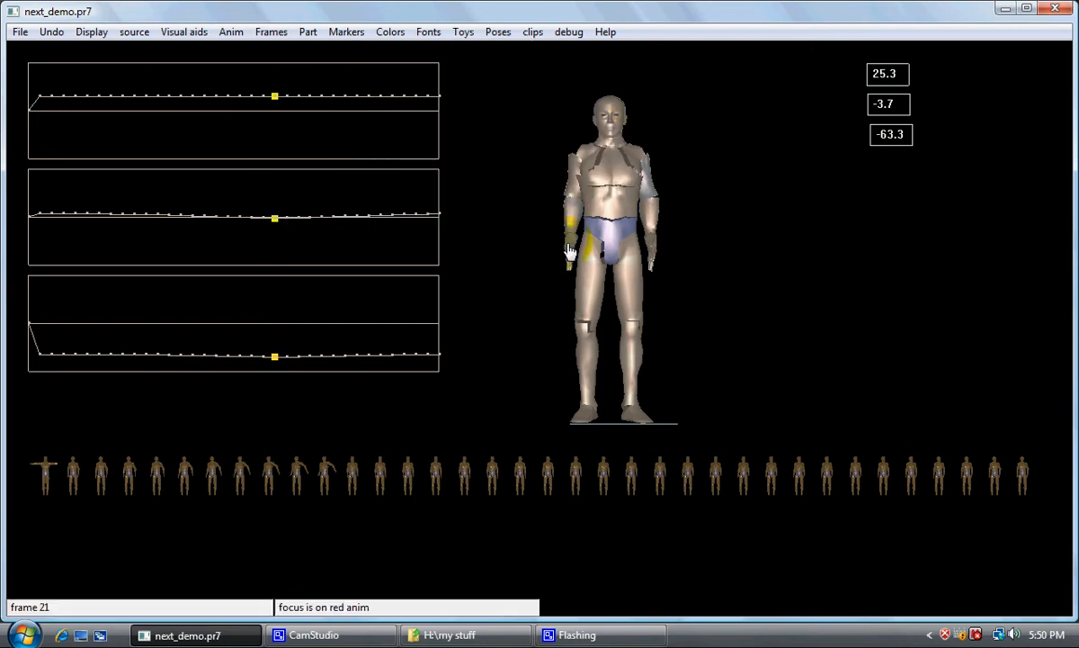
Move back frame by frame from frame 21 to examine the blended left upper arm motion.
key("Left")
key("Left")
key("Left")
key("Left")
key("Left")
key("Left")
key("Left")
key("Left")
key("Left")
key("Left")
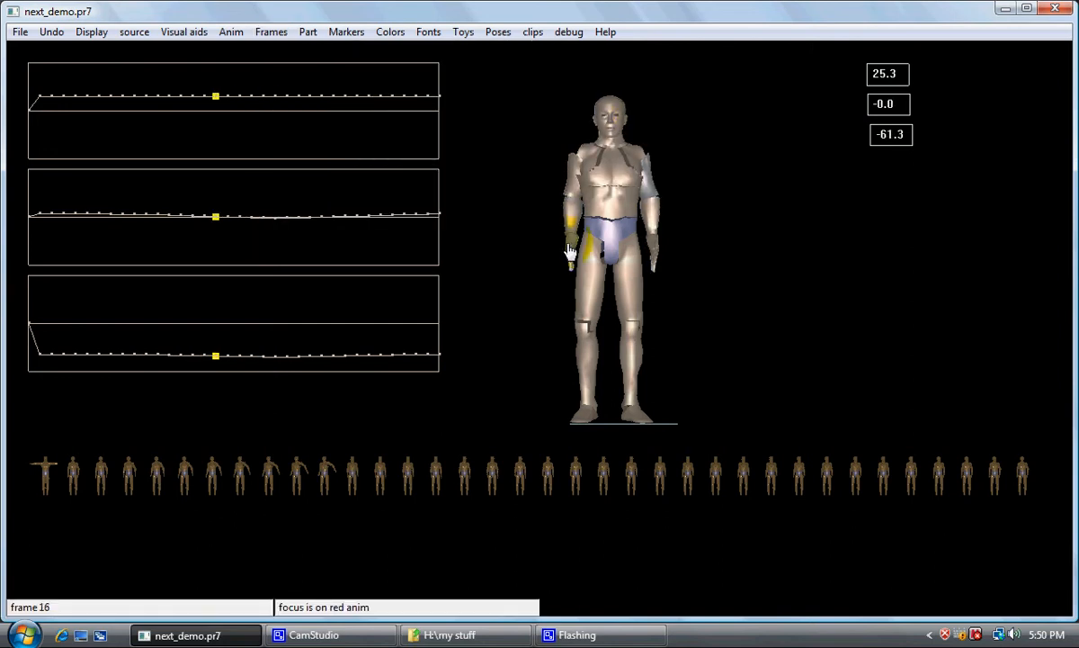
key("Left")
key("Left")
key("Left")
key("Right")
key("Right")
key("Right")
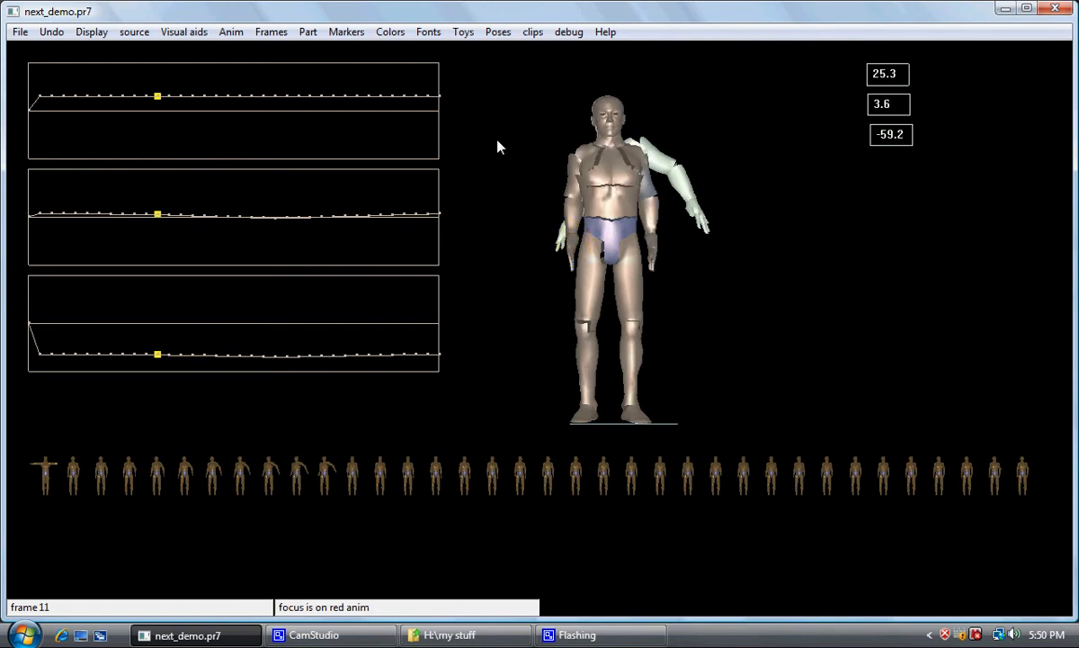
Choose the left collar, select frames 10 through 21 on its third graph, and blend them linearly on all 3 axes.
left_click(637, 165)
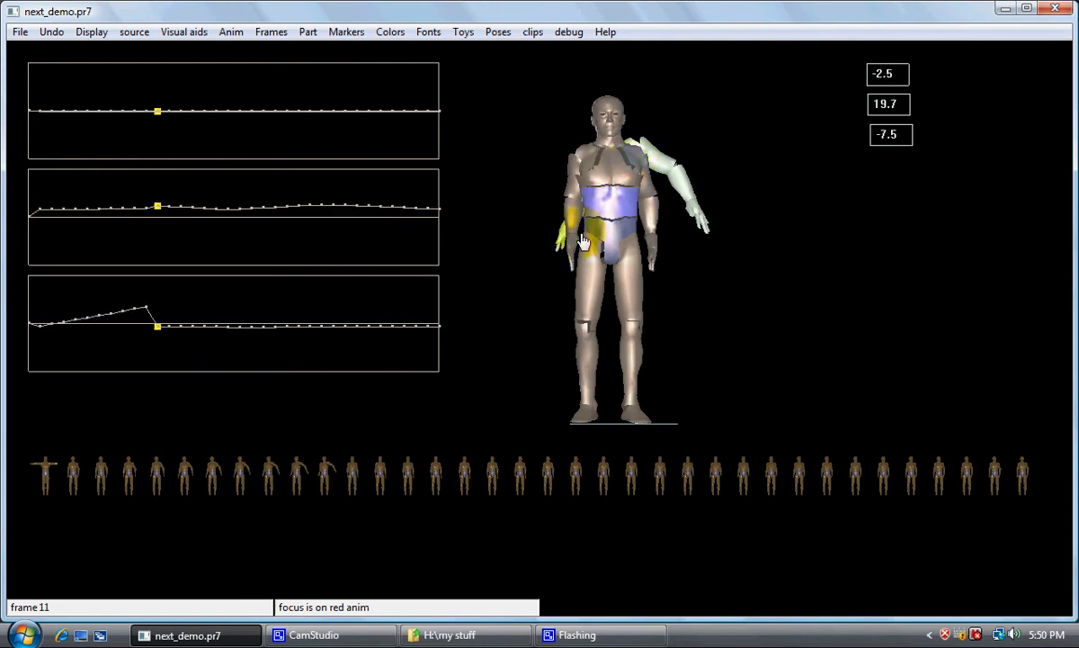
left_click(144, 308)
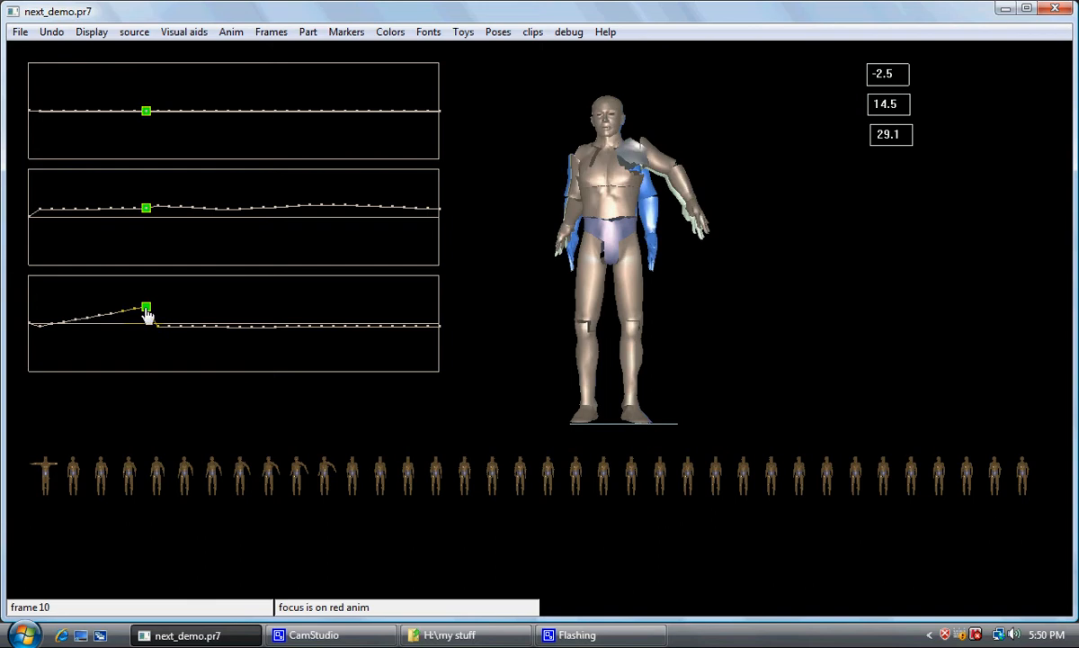
left_click(276, 329, "shift")
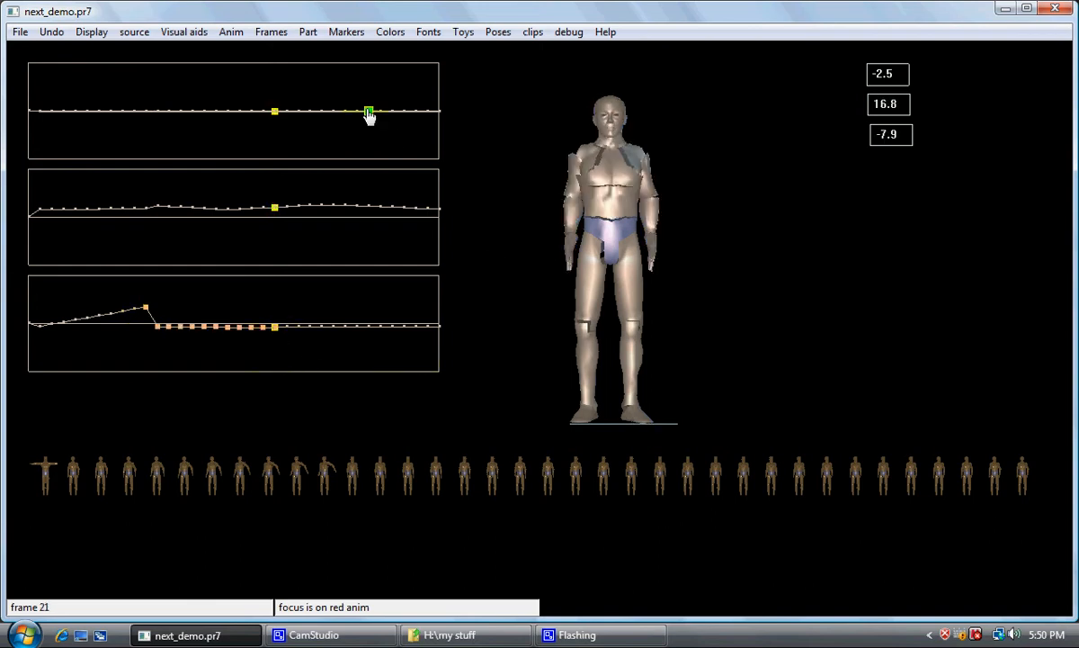
left_click(271, 32)
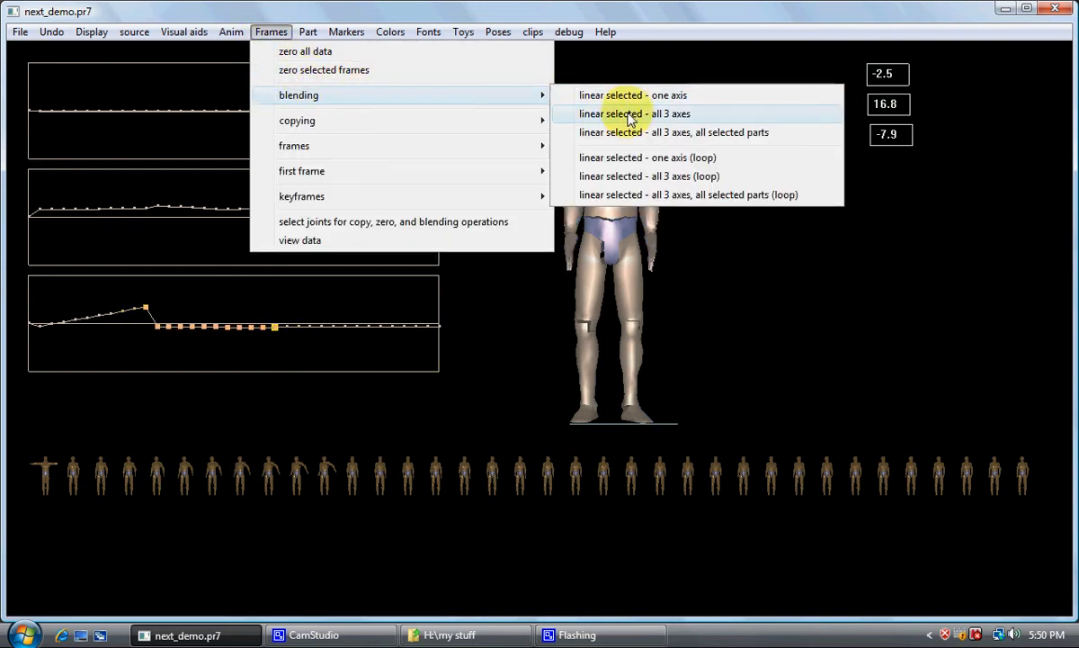
left_click(595, 113)
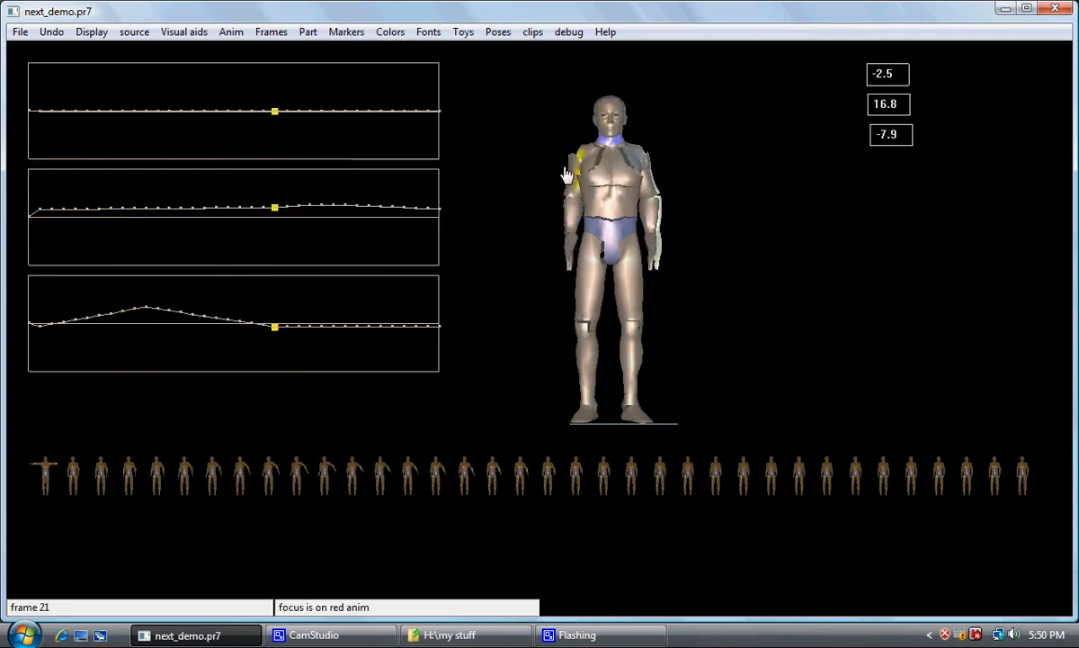
Go to frame 10 and move forward and back through the frames to examine the left arm's blended motion.
left_click(146, 308)
key("Right")
key("Right")
key("Right")
key("Right")
key("Right")
key("Right")
key("Right")
key("Right")
key("Right")
key("Right")
key("Right")
key("Right")
key("Right")
key("Left")
key("Left")
key("Left")
key("Left")
key("Left")
key("Left")
key("Left")
key("Left")
key("Left")
key("Left")
key("Left")
key("Left")
key("Left")
key("Left")
key("Right")
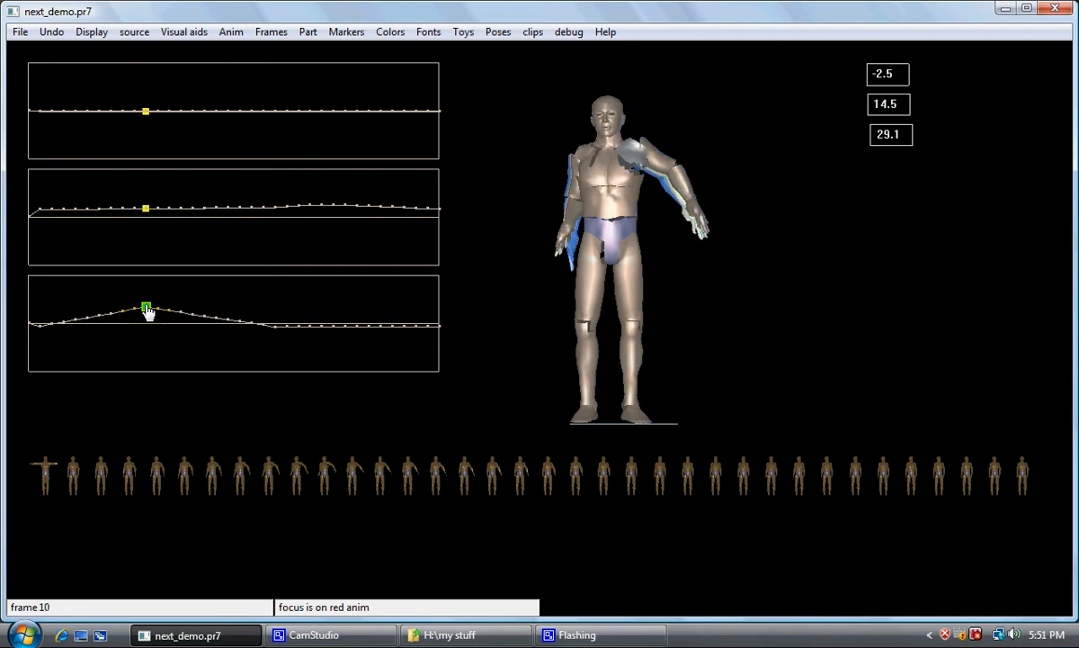
key("Right")
key("Right")
key("Right")
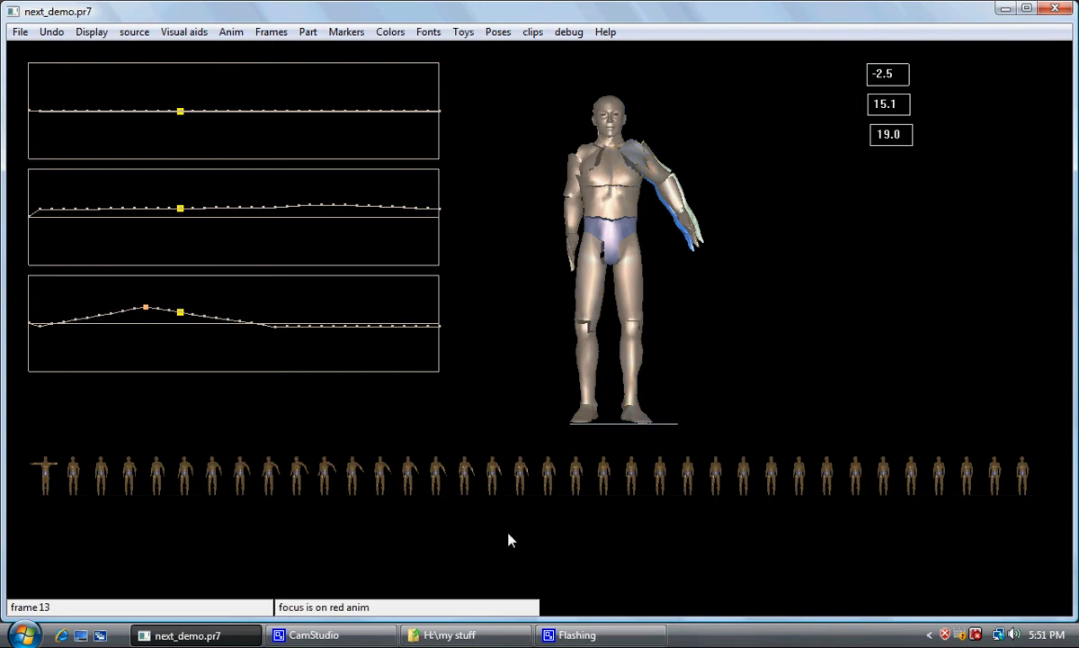
Copy the pose of frame 1 onto frame 8 and onto frame 17.
left_click(77, 479)
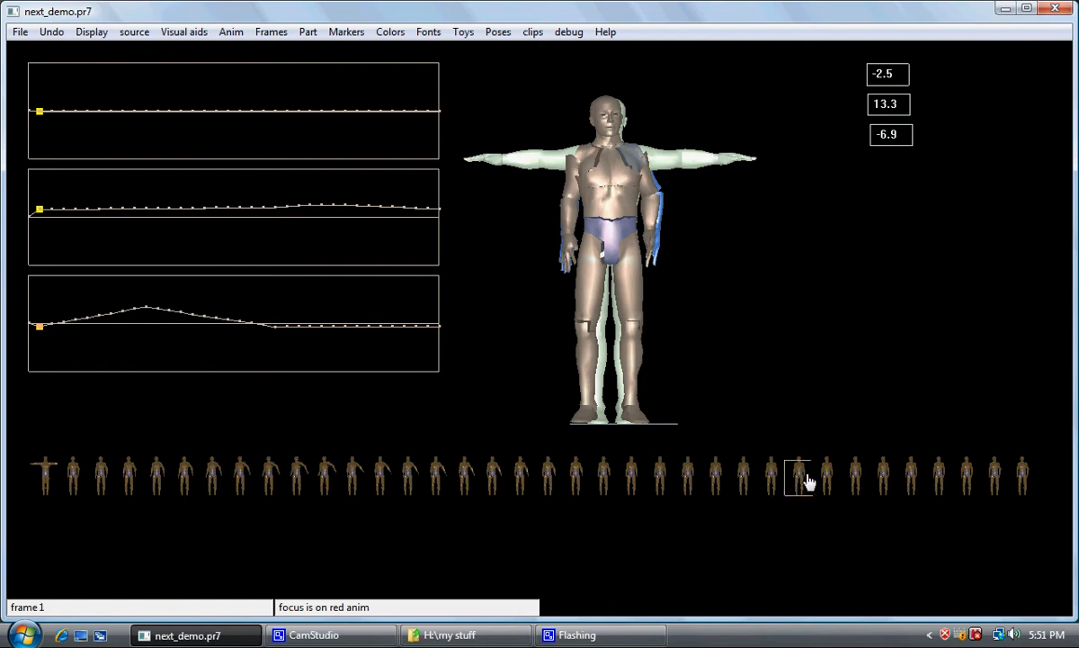
left_click(271, 480)
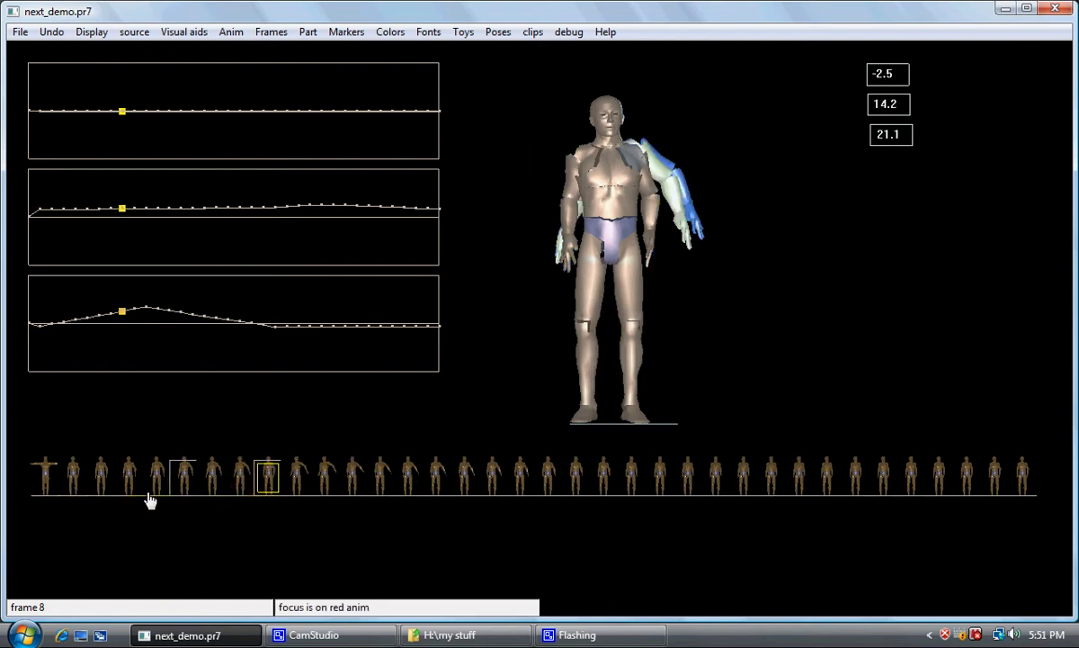
left_click(75, 485)
left_click(216, 483, "shift")
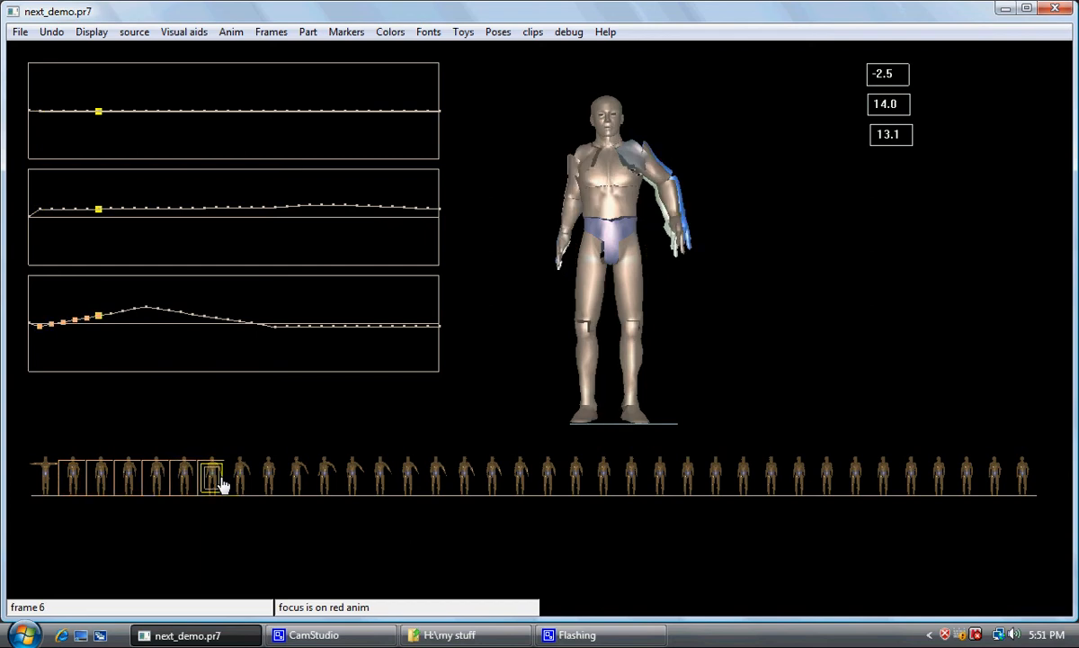
left_click(72, 481)
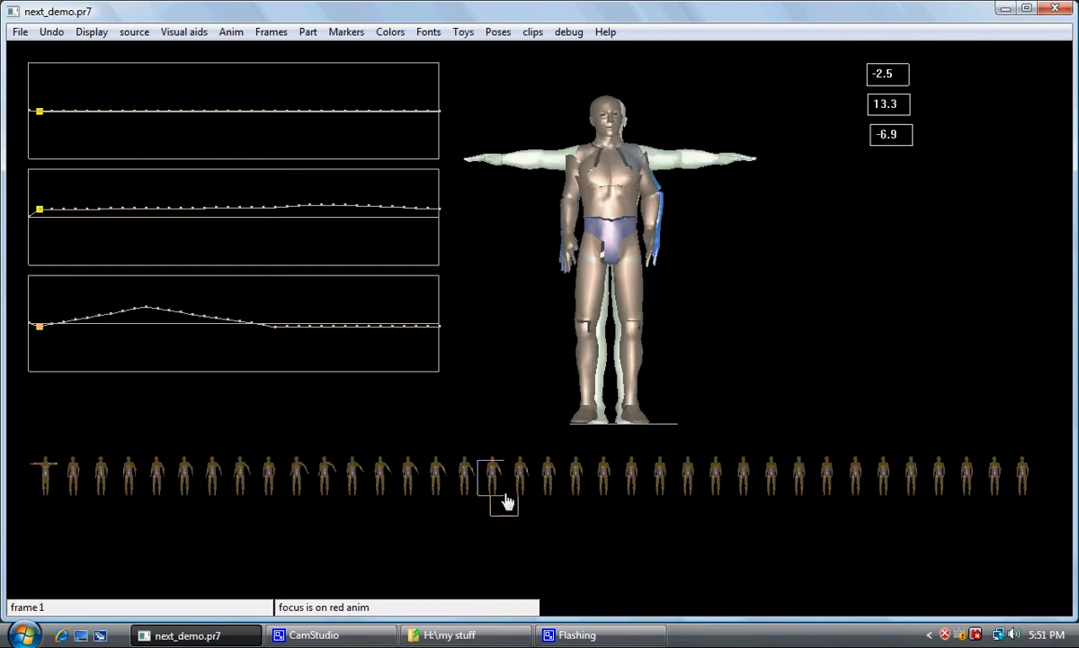
Copy frames 1 through 8 onto the frames starting at frame 20, and select frames 20 through 23.
left_click(74, 483)
left_click(269, 489, "shift")
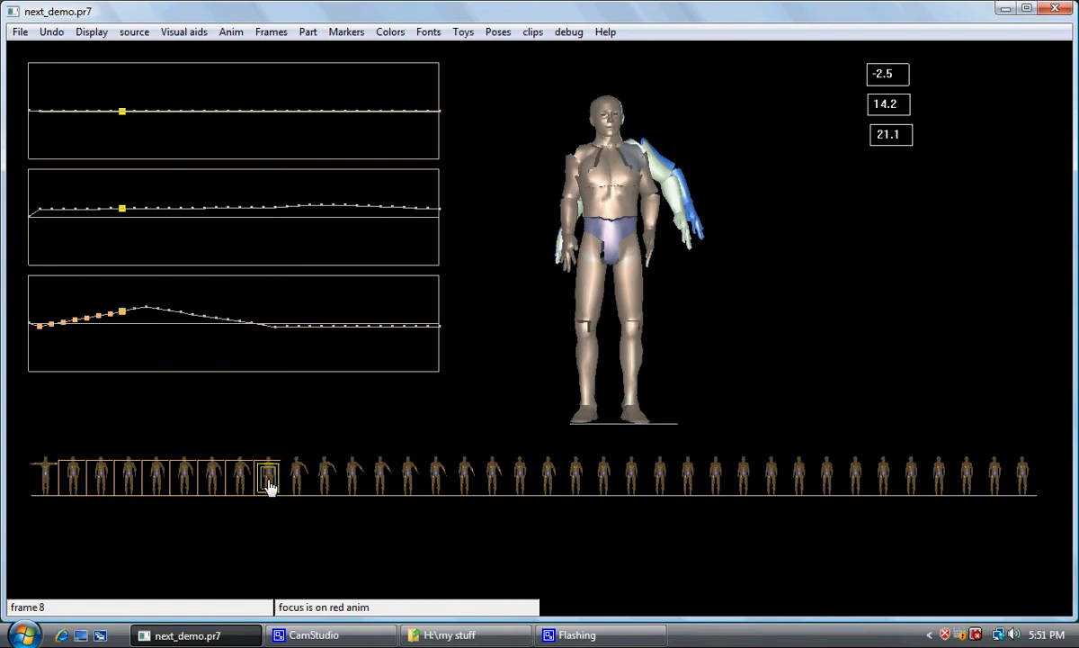
left_click(605, 485)
left_click(604, 483)
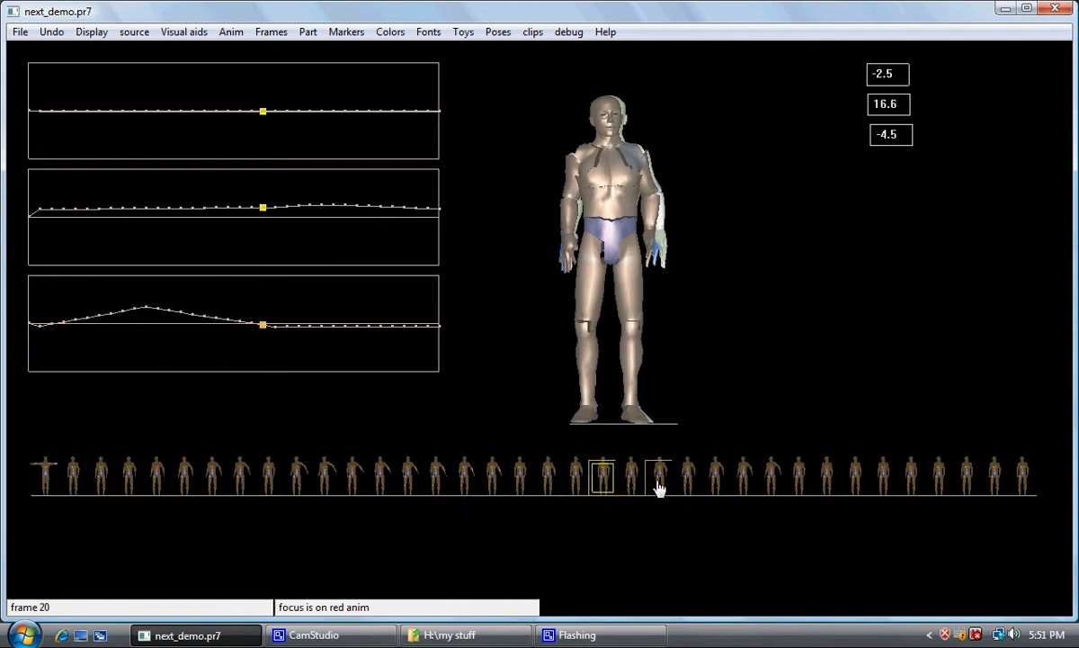
left_click(634, 486)
left_click(696, 480)
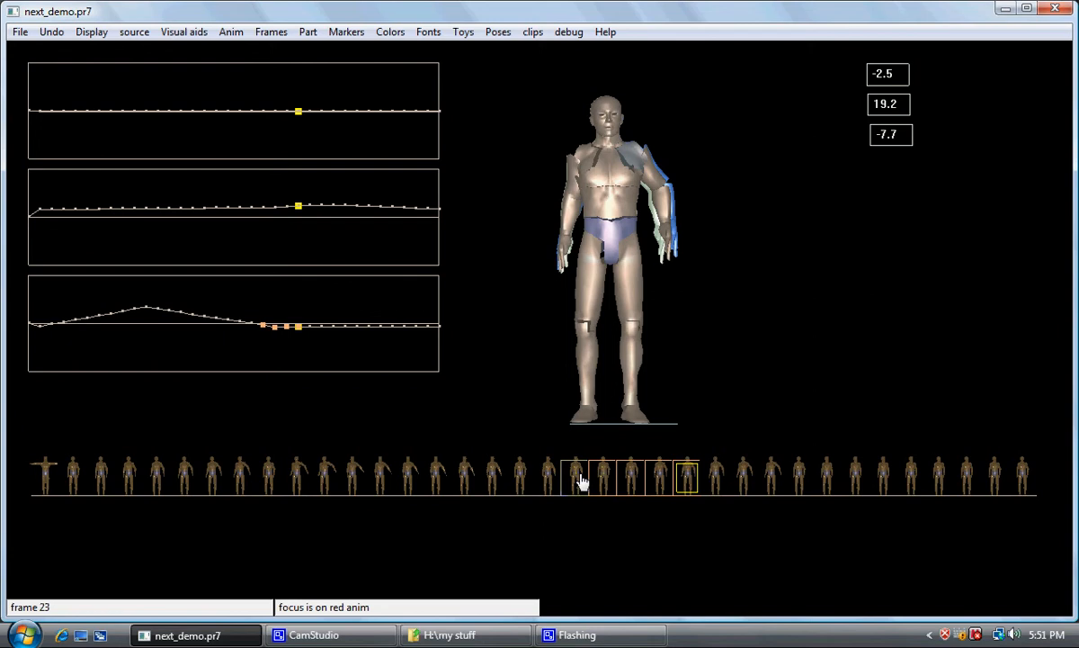
Show the pose palette and return to the normal view.
left_click(497, 32)
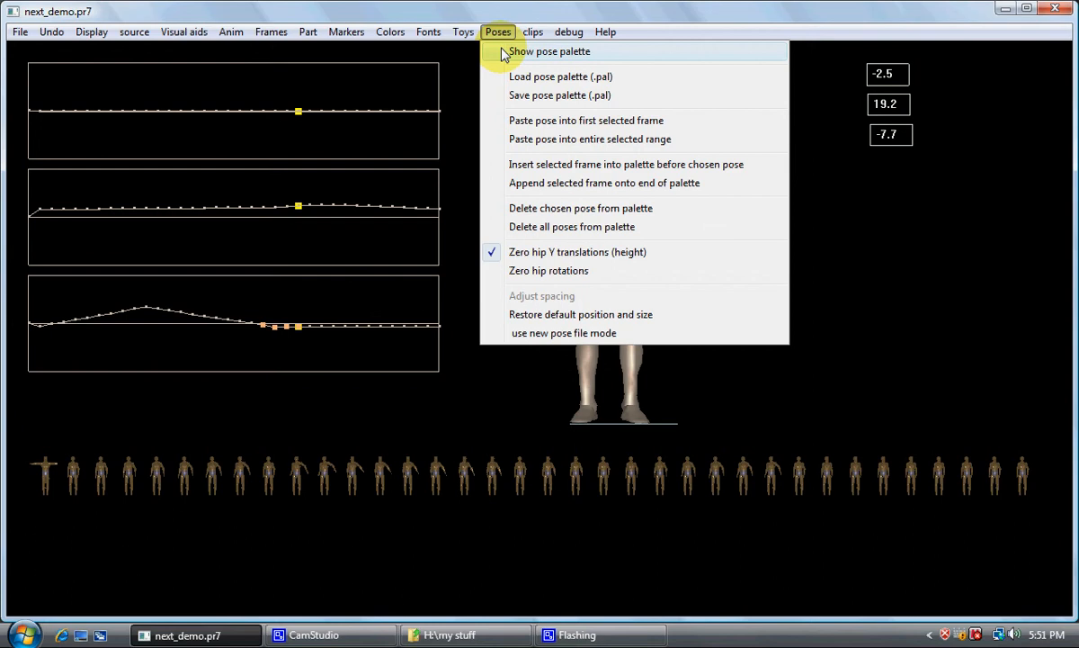
left_click(504, 52)
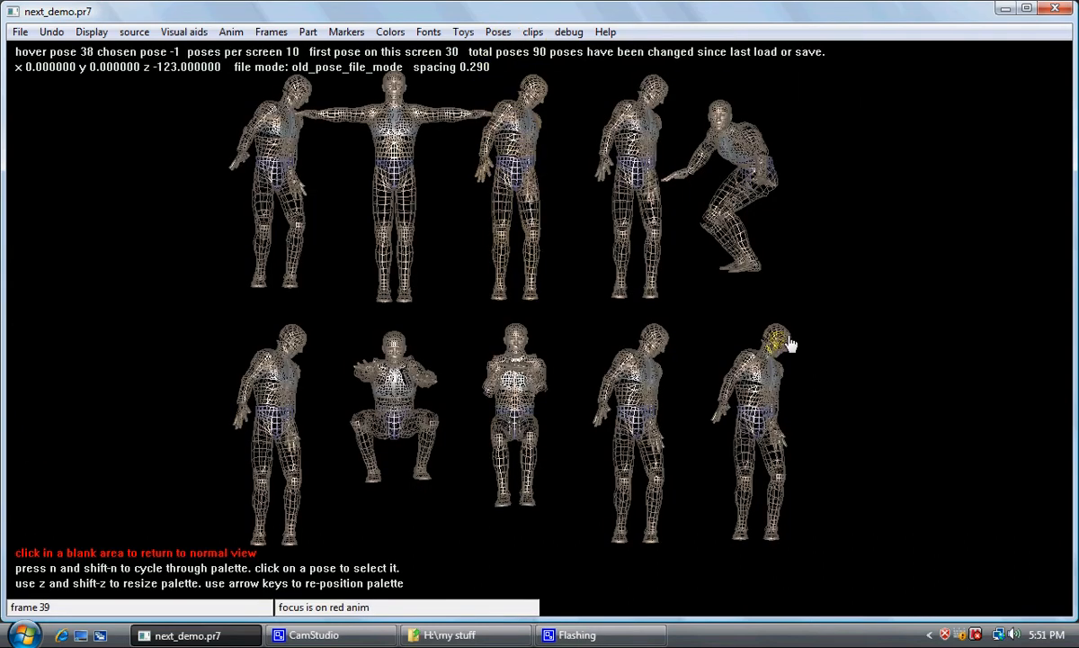
left_click(867, 261)
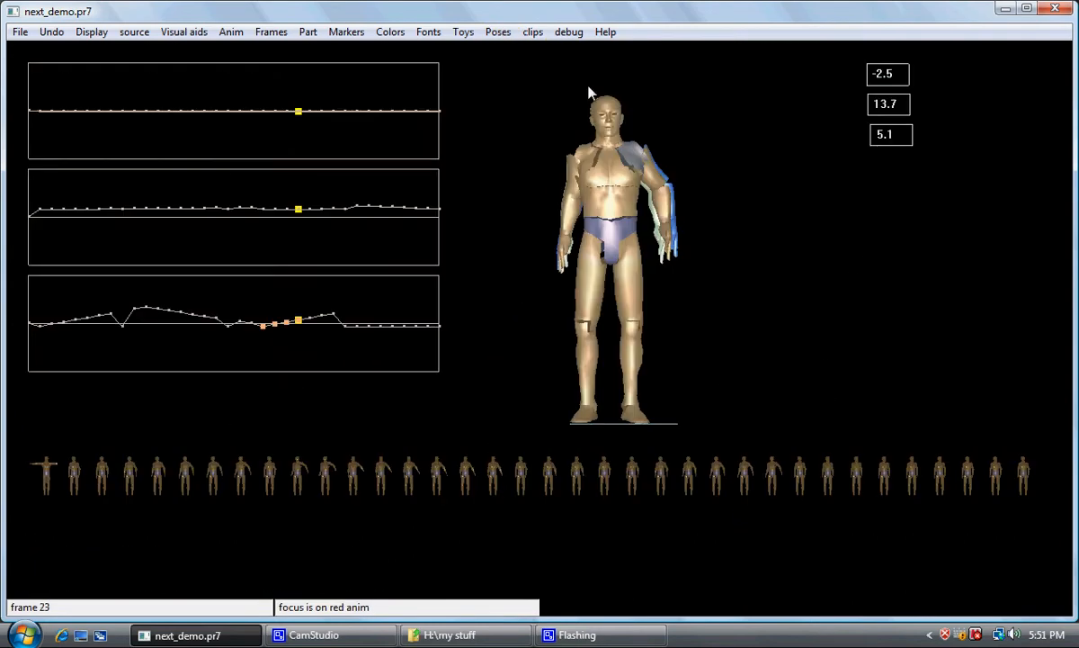
Browse the pose palette, choose pose 3 on its first screen, and return to the normal view.
left_click(499, 31)
left_click(505, 52)
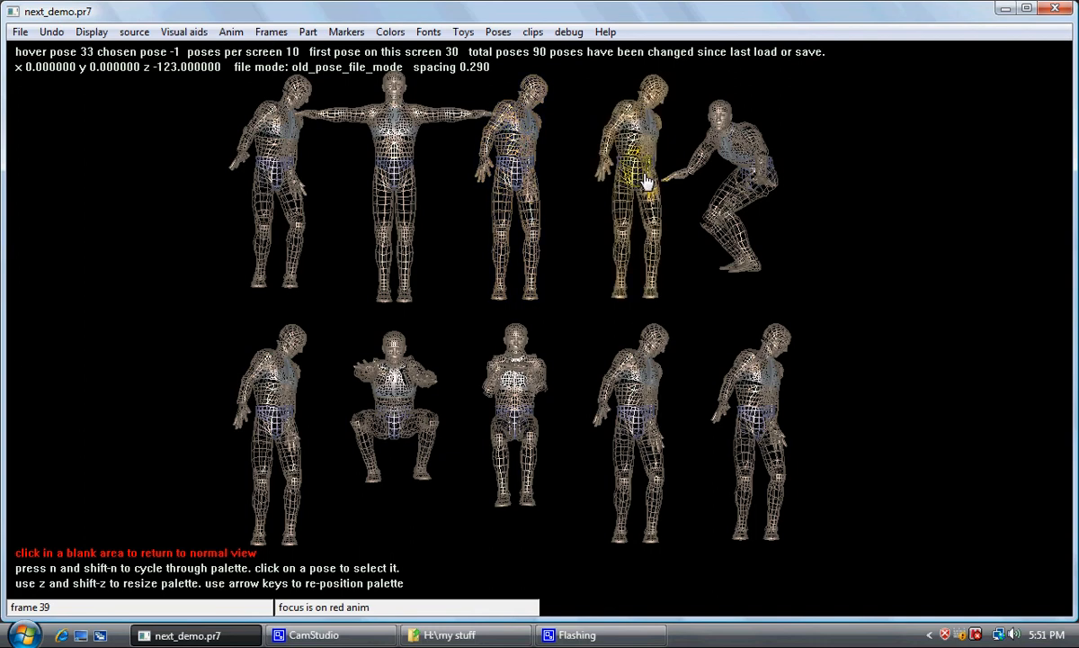
key("n")
key("n")
key("n")
key("n")
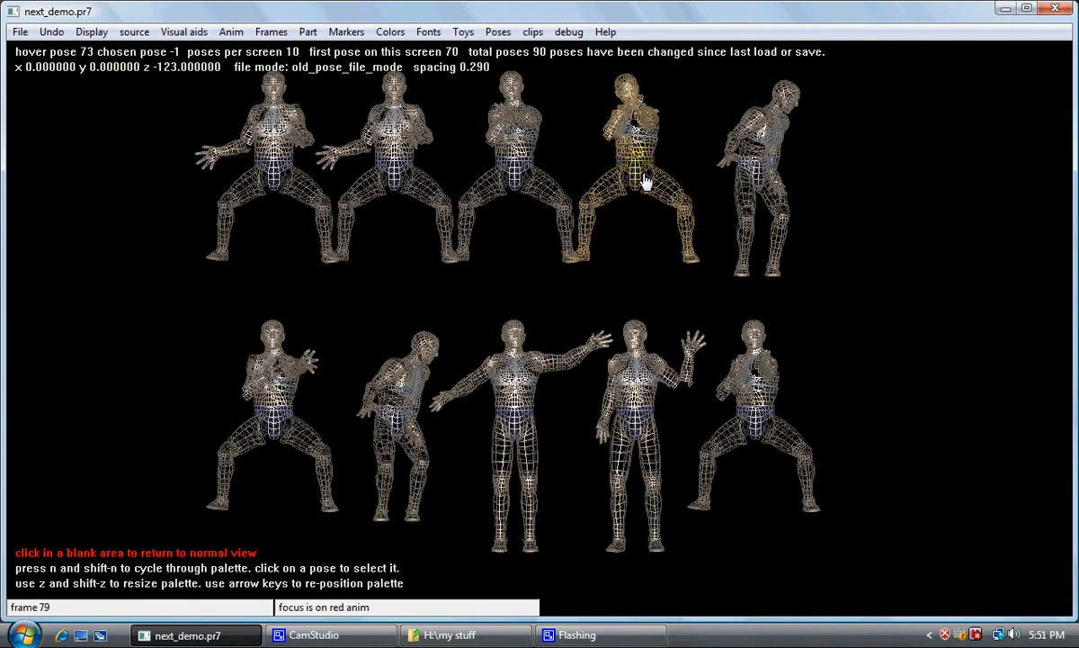
key("shift+n")
key("shift+n")
key("shift+n")
key("shift+n")
key("shift+n")
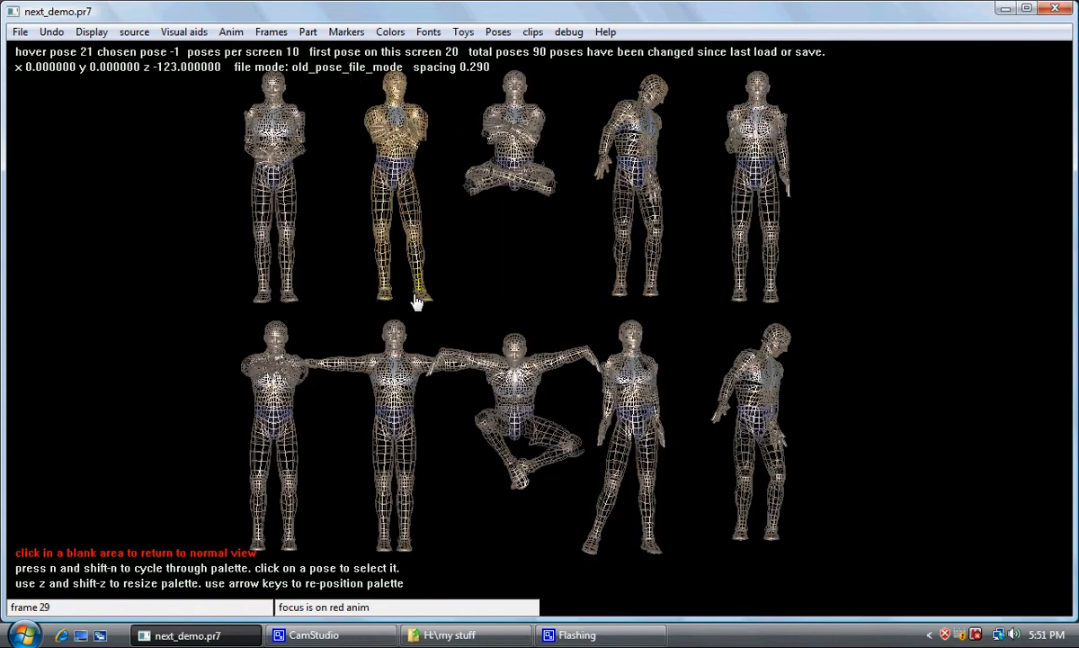
key("shift+n")
key("shift+n")
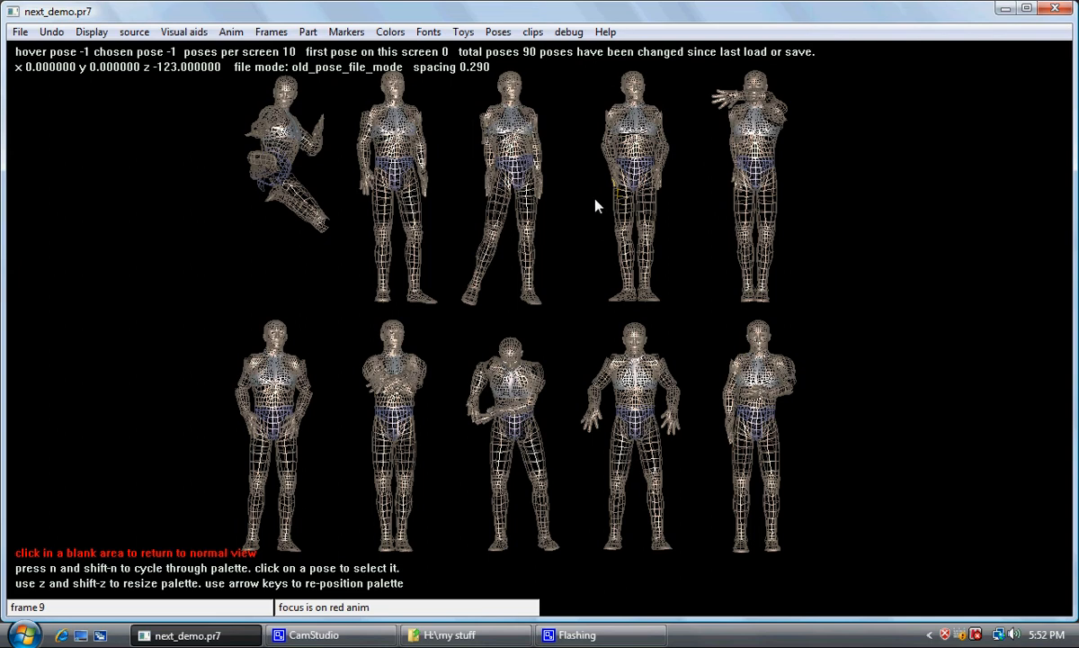
left_click(630, 172)
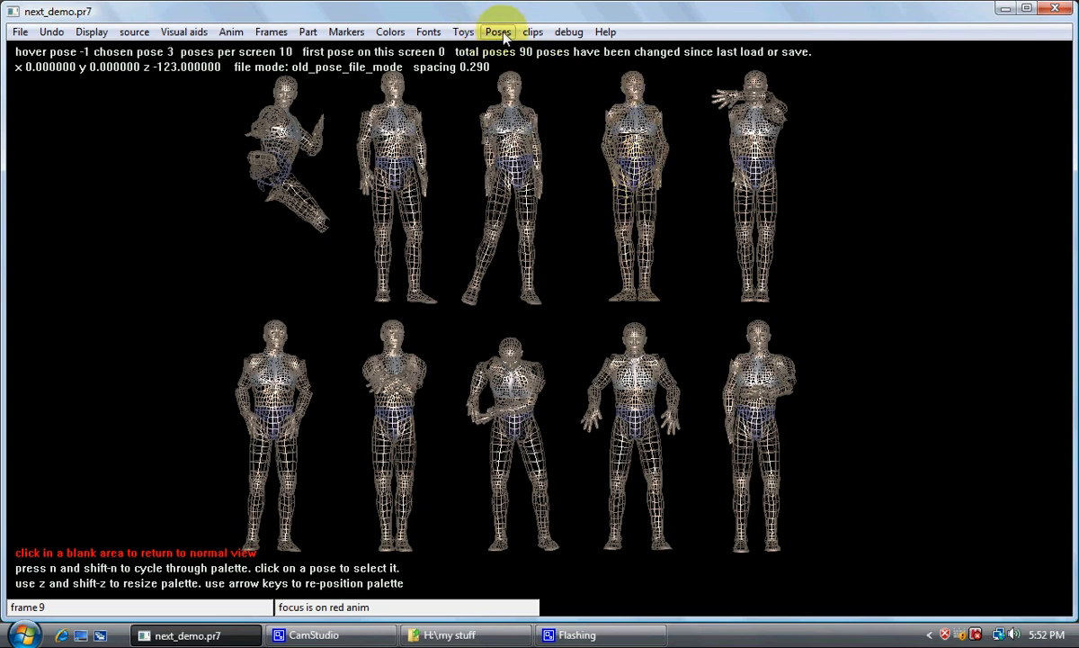
left_click(574, 193)
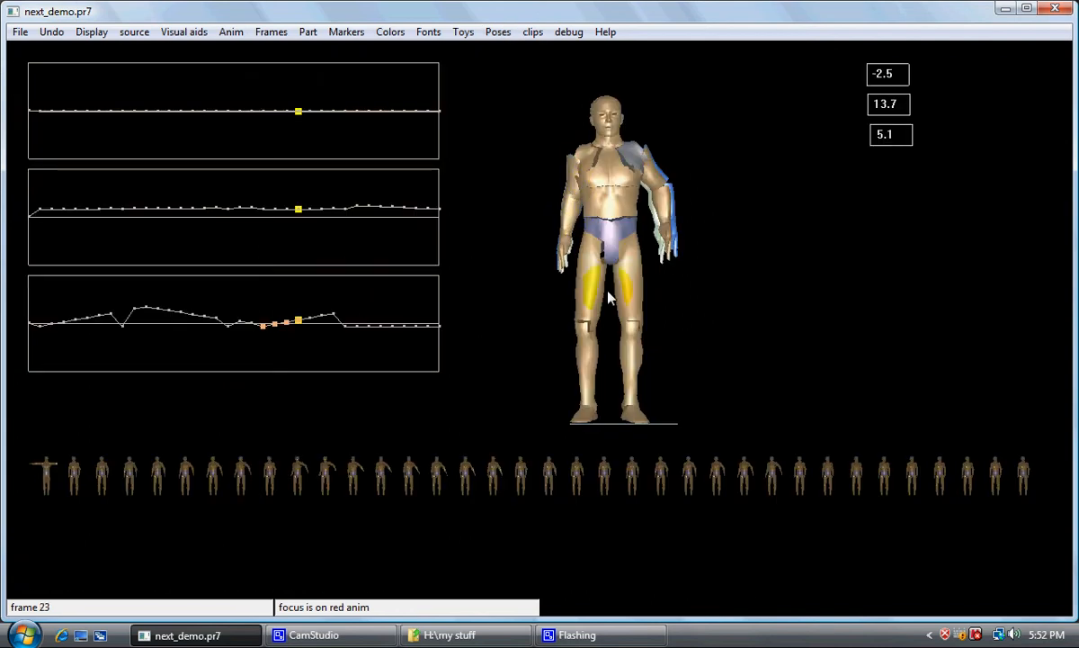
Paste the chosen palette pose into frame 17.
left_click(520, 478)
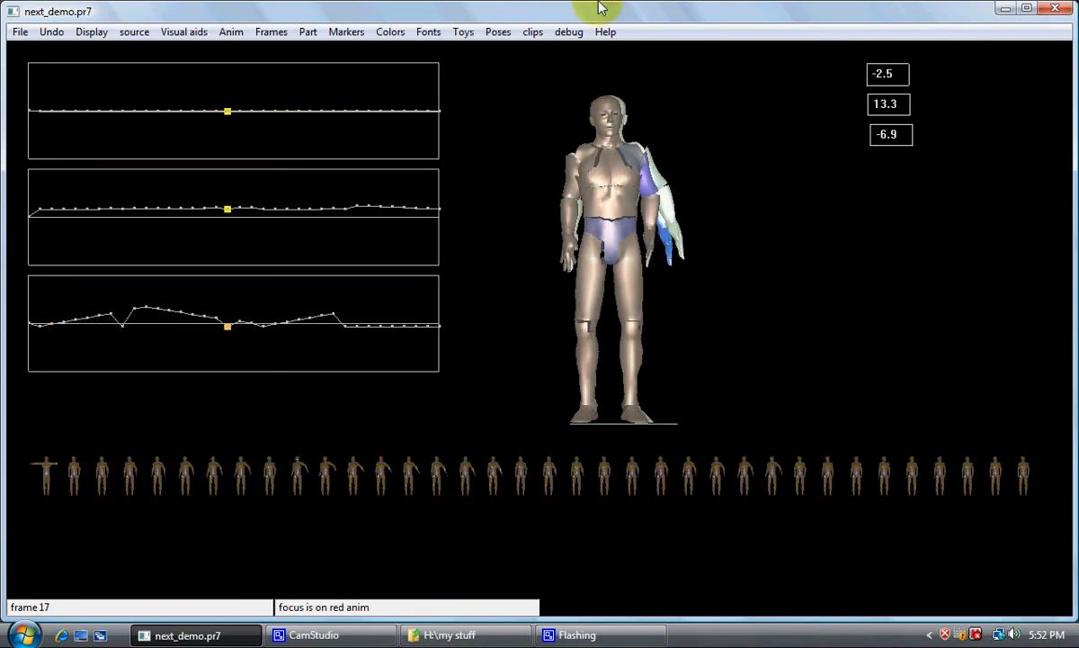
left_click(500, 32)
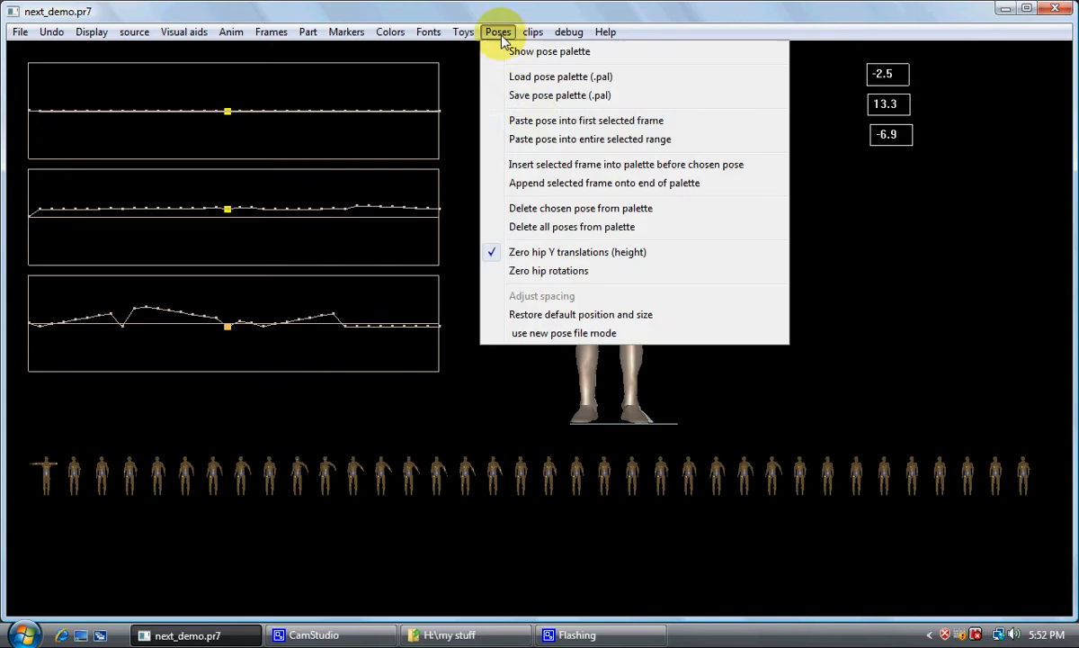
left_click(540, 123)
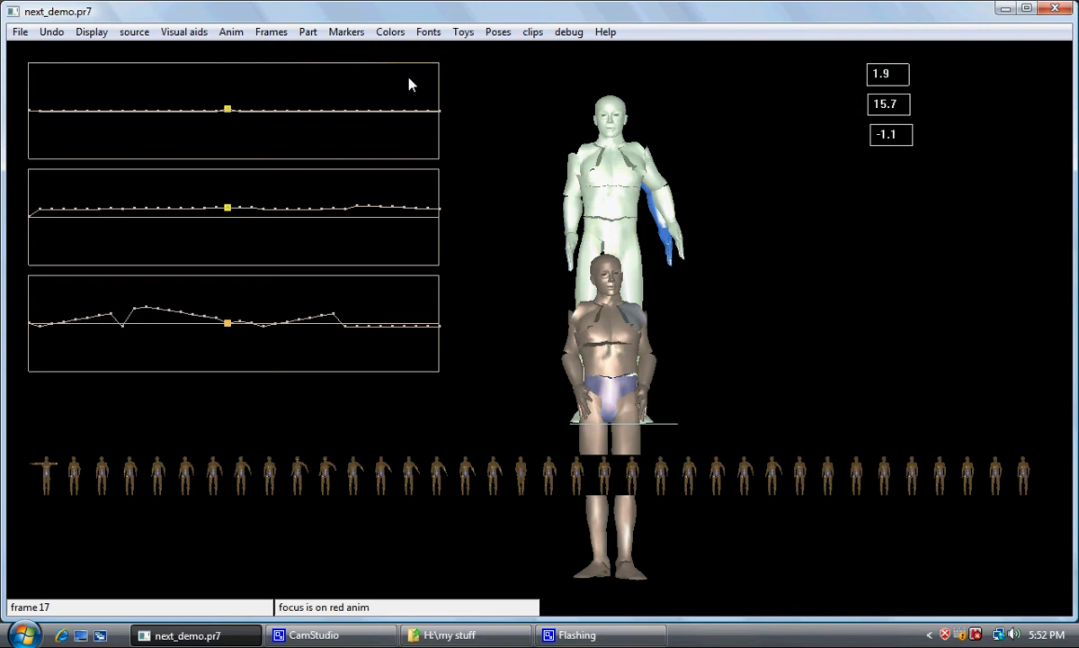
Show the graphs of the figure's translation and raise frame 17's height value to about 40.7, level with the neighbouring frames.
left_click(309, 39)
left_click(304, 50)
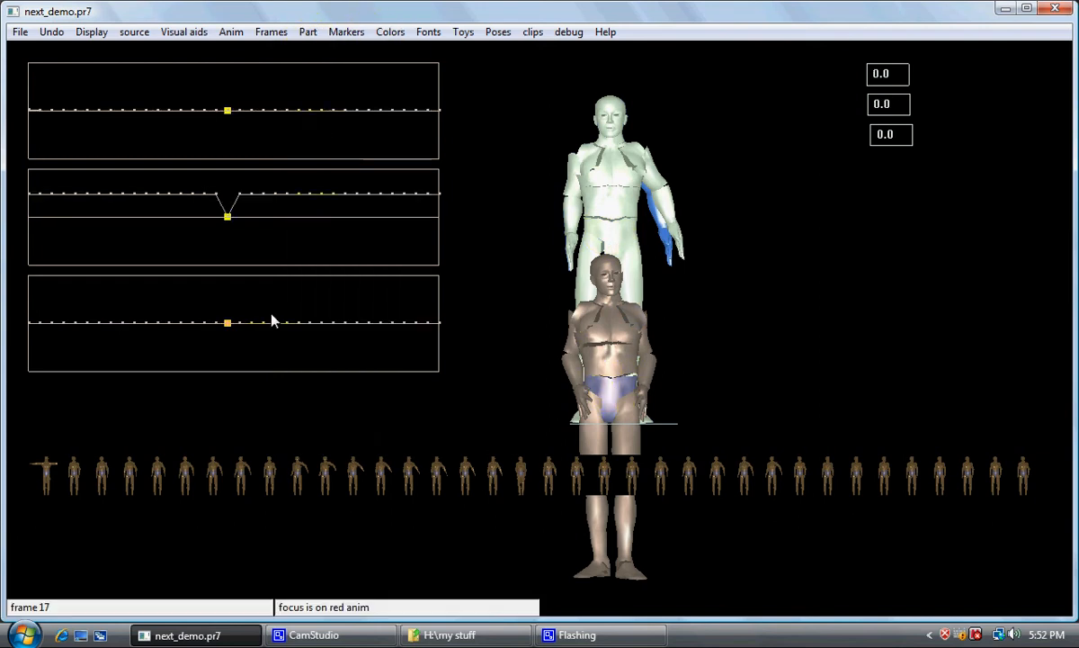
left_click_drag(229, 227, 231, 205)
left_click_drag(796, 314, 750, 317)
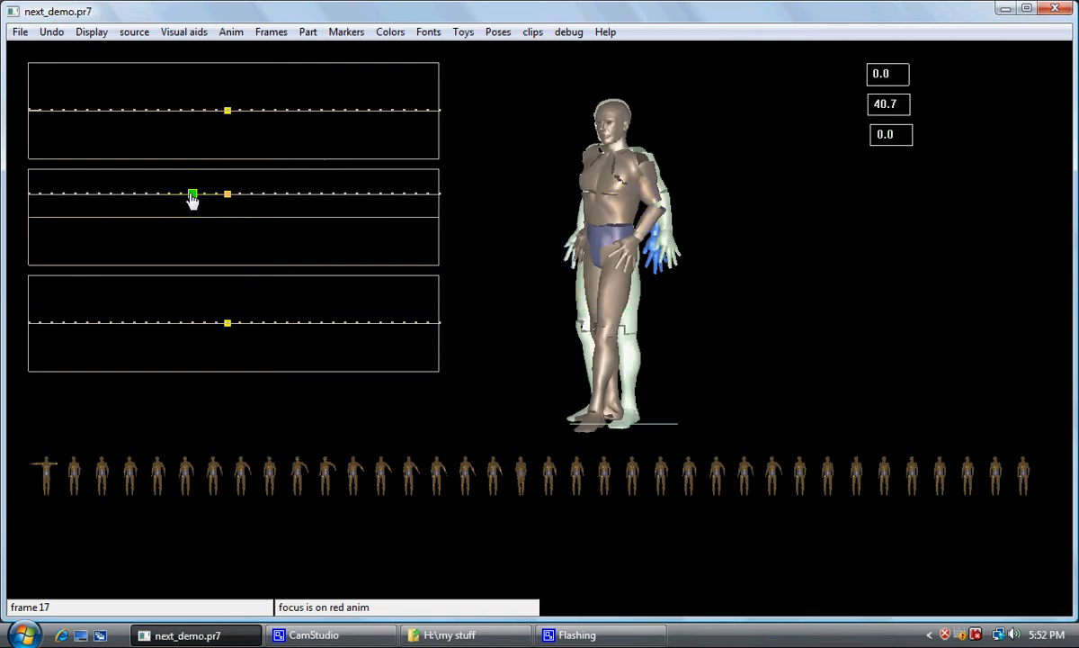
left_click_drag(795, 384, 808, 351)
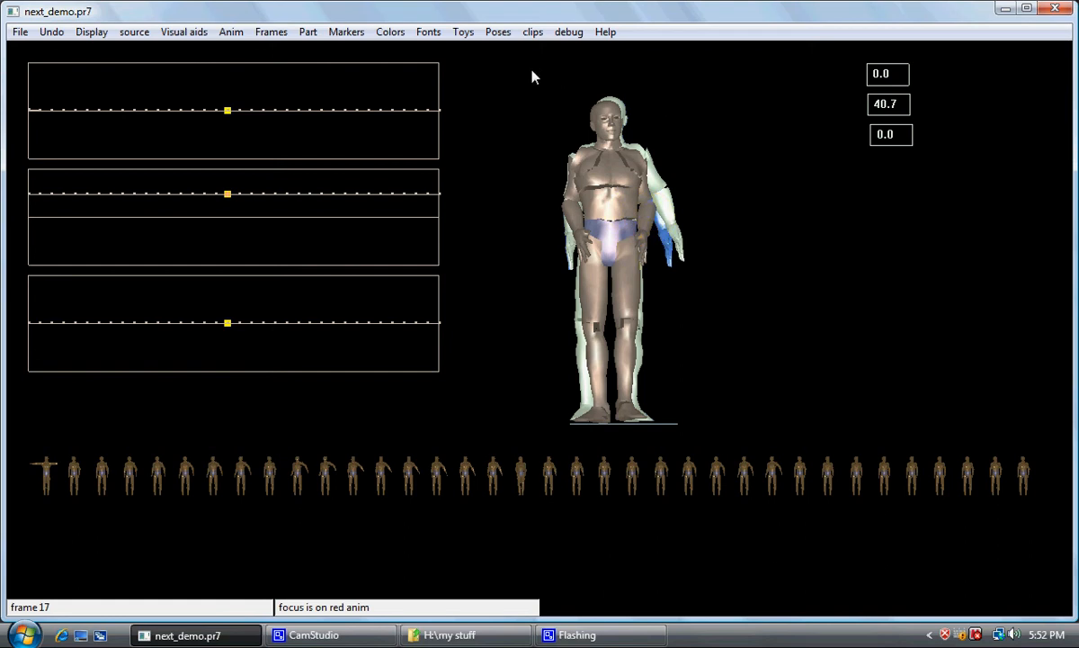
Show the clip palette, browse its screens, choose clip 9, the 14-frame walking clip, and return to the normal view.
left_click_drag(769, 238, 746, 225)
left_click(533, 32)
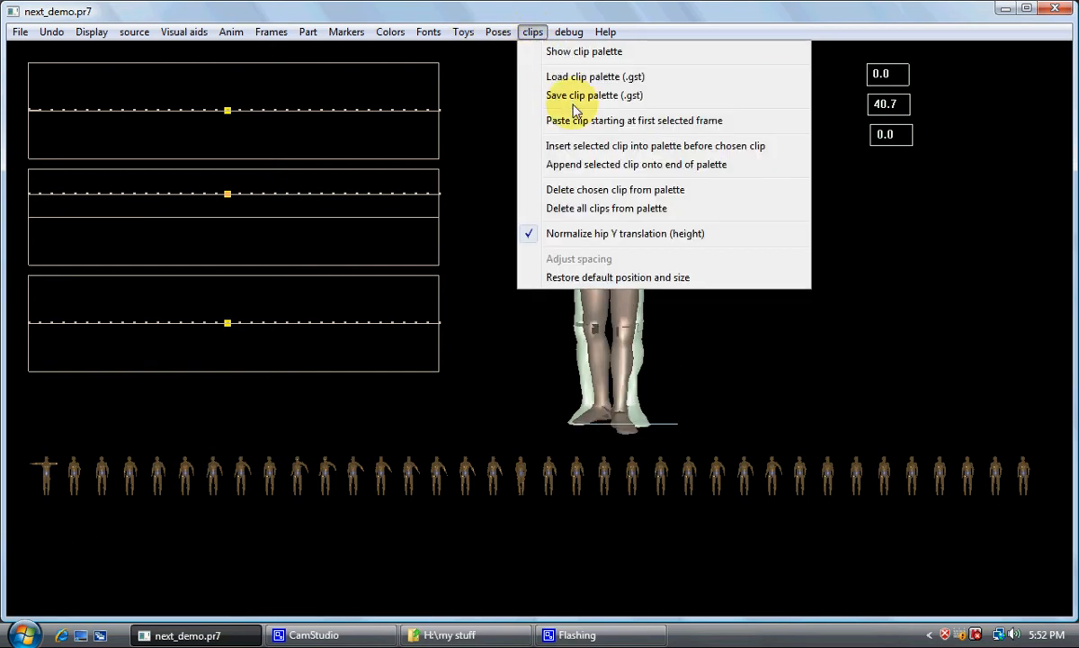
left_click(592, 56)
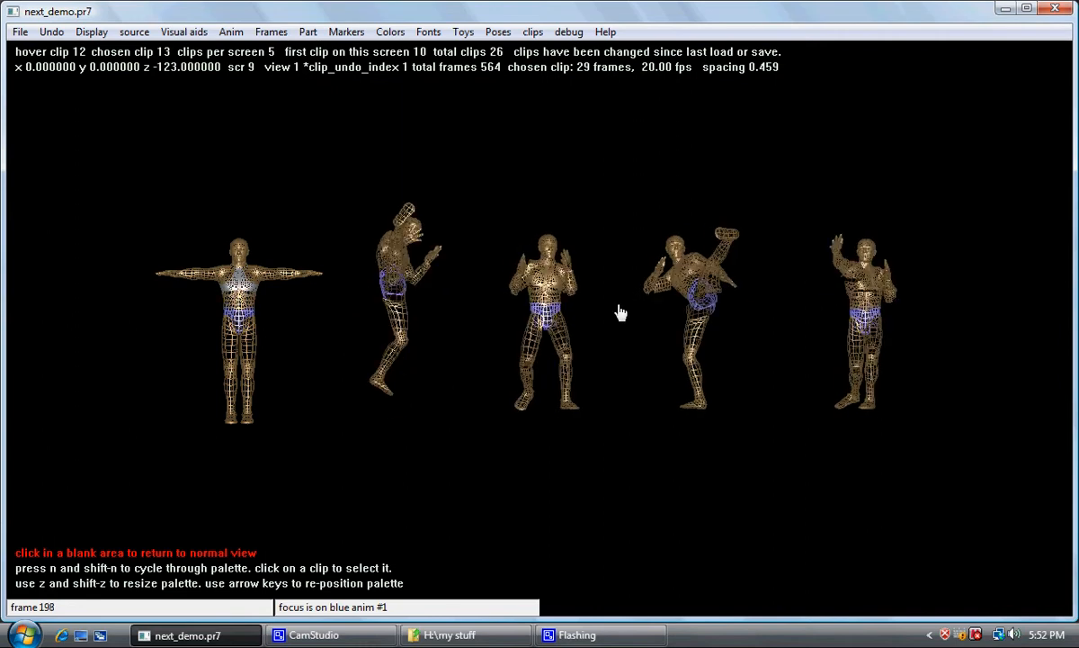
key("n")
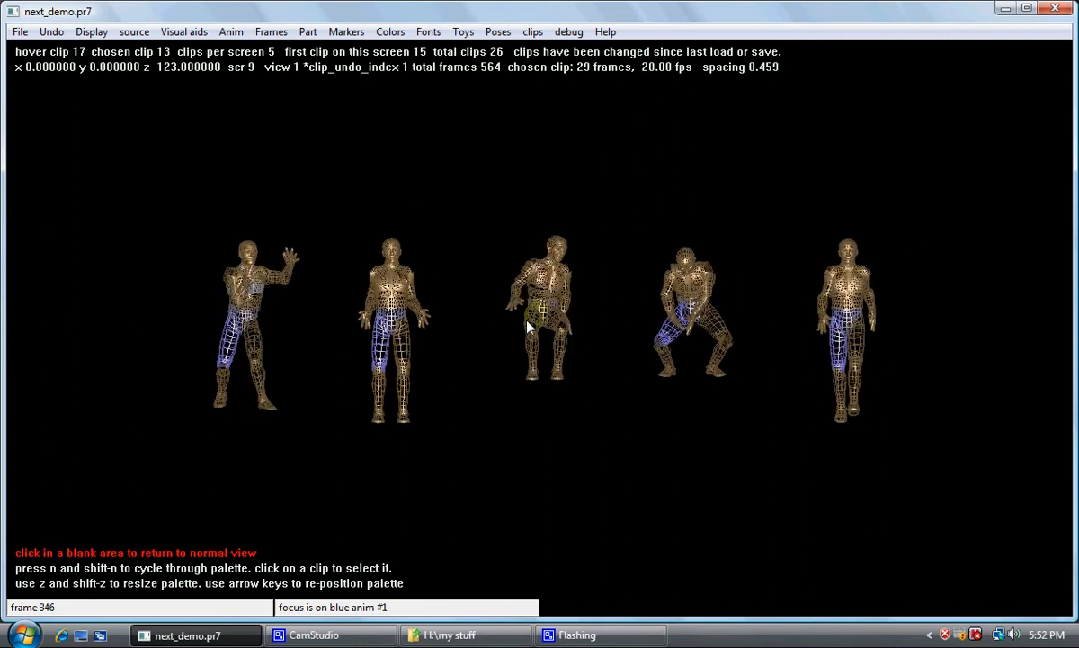
key("n")
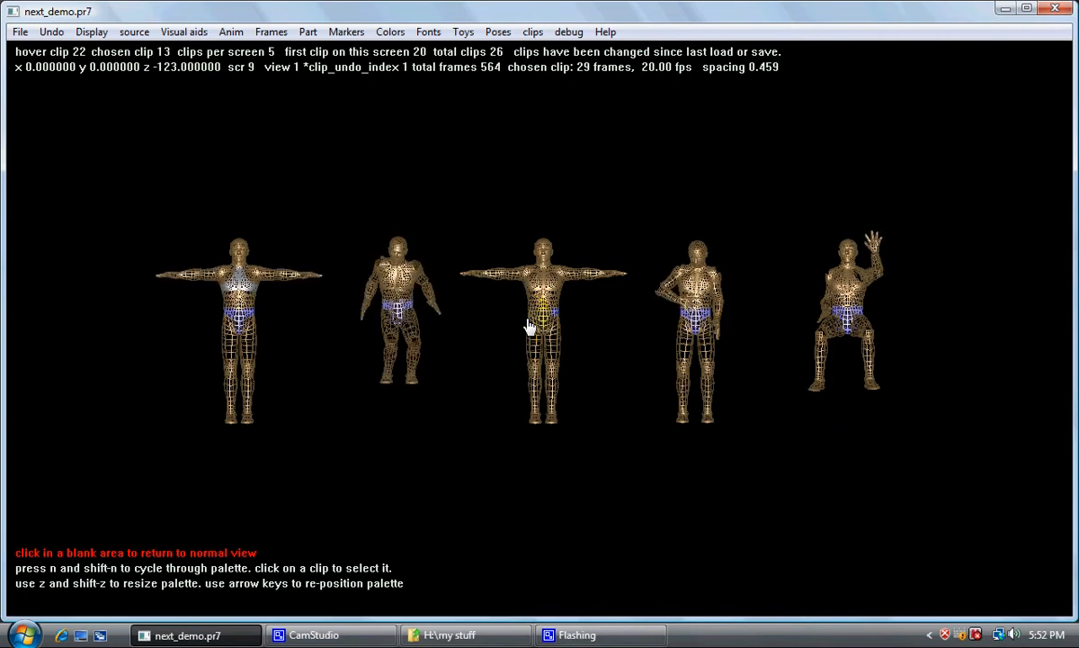
key("n")
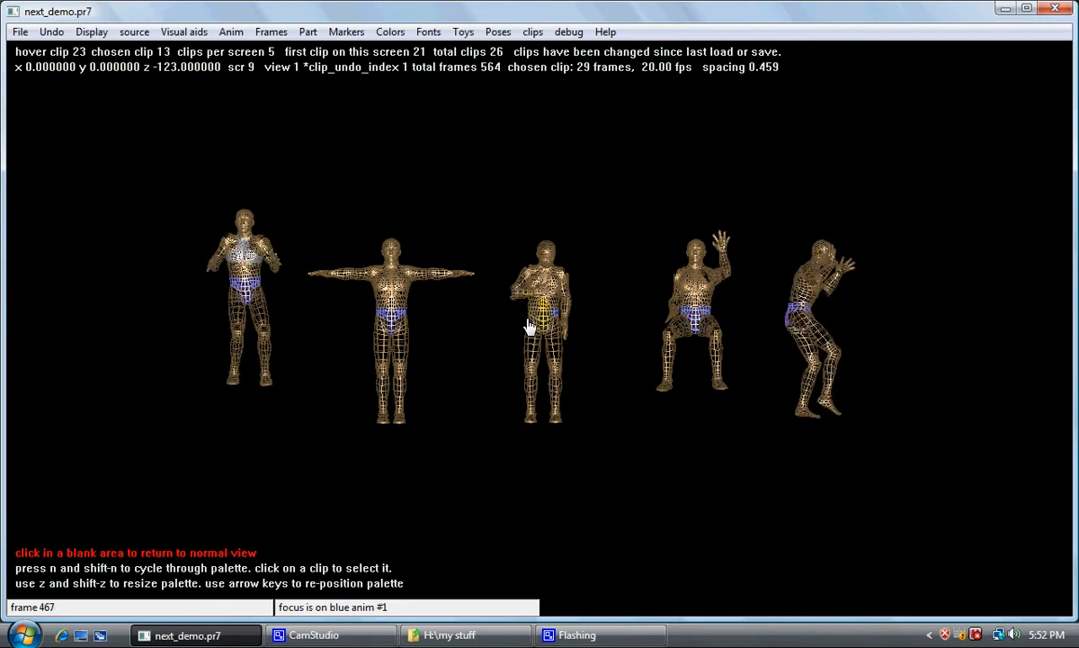
key("shift+n")
key("shift+n")
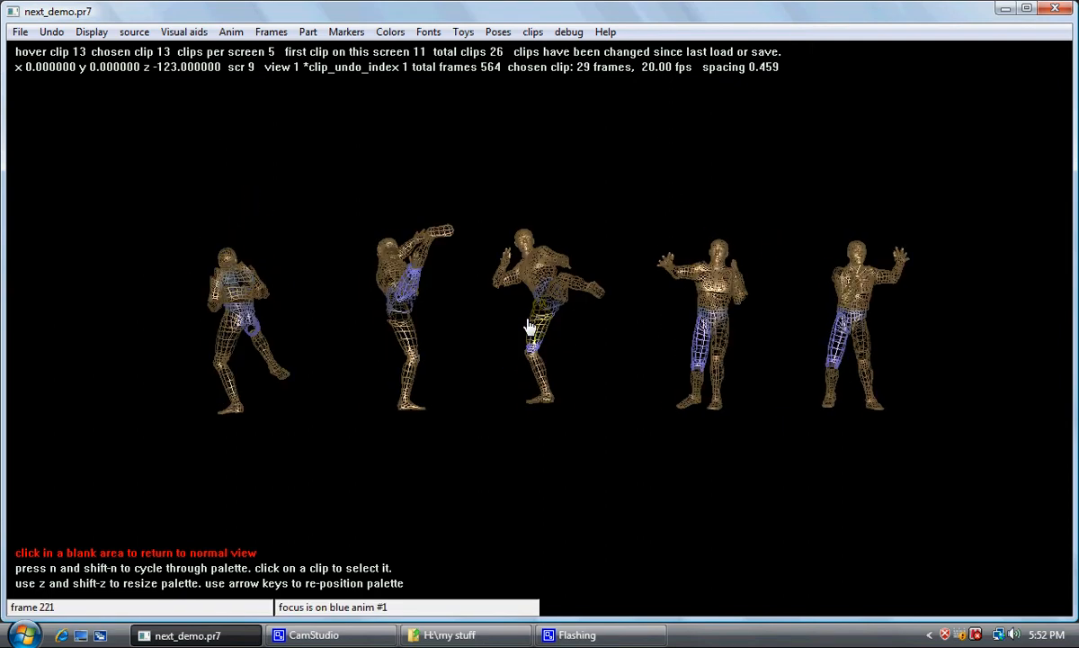
key("shift+n")
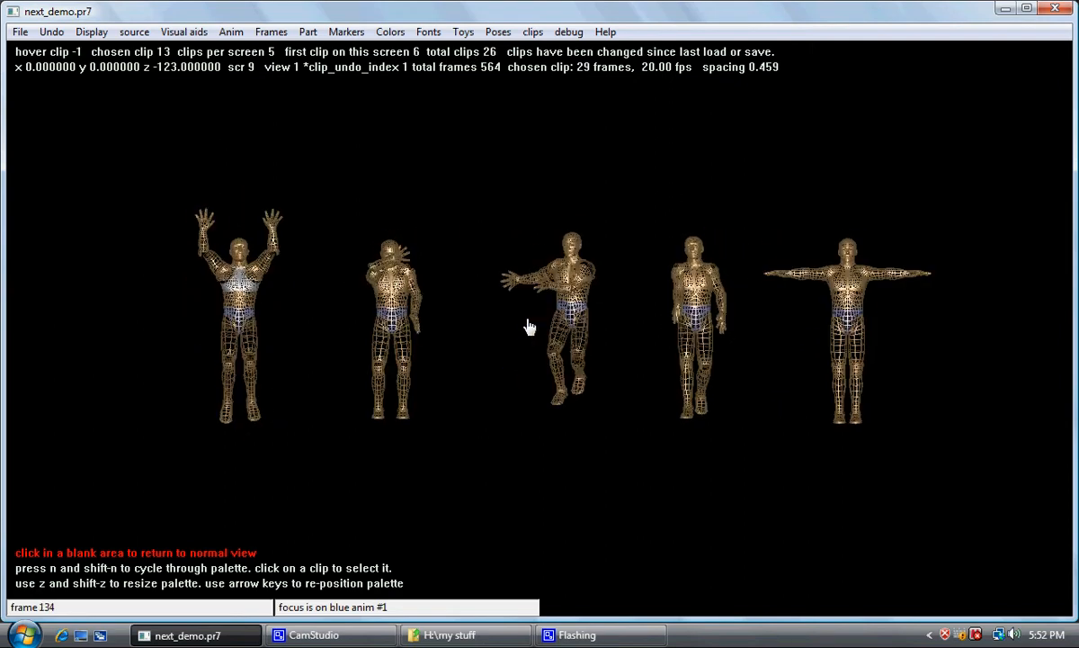
left_click(698, 316)
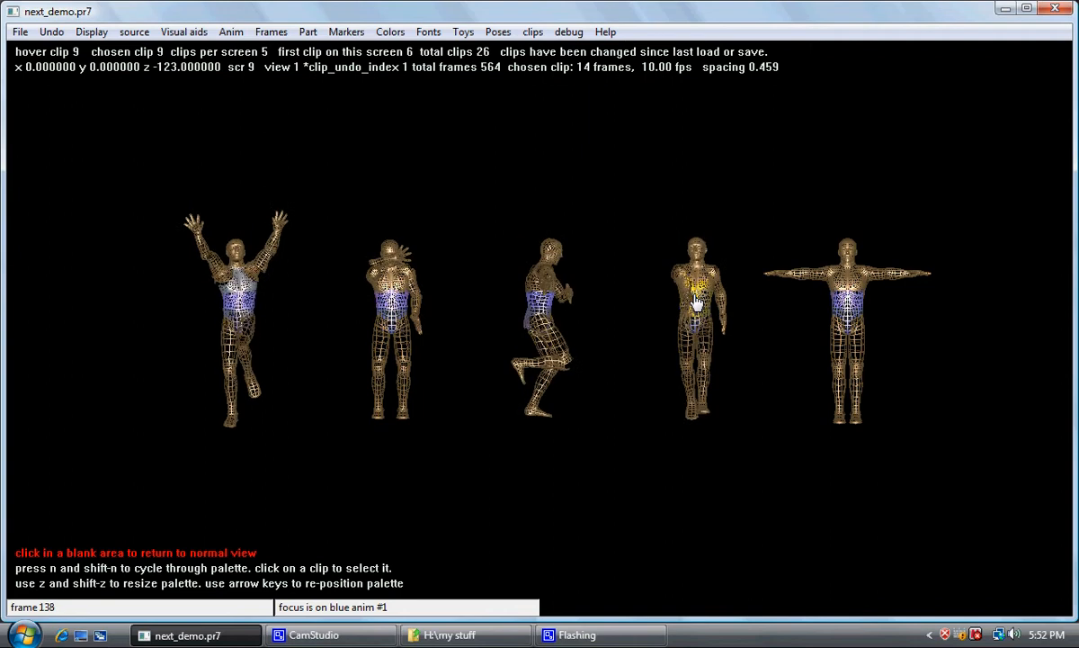
left_click(644, 220)
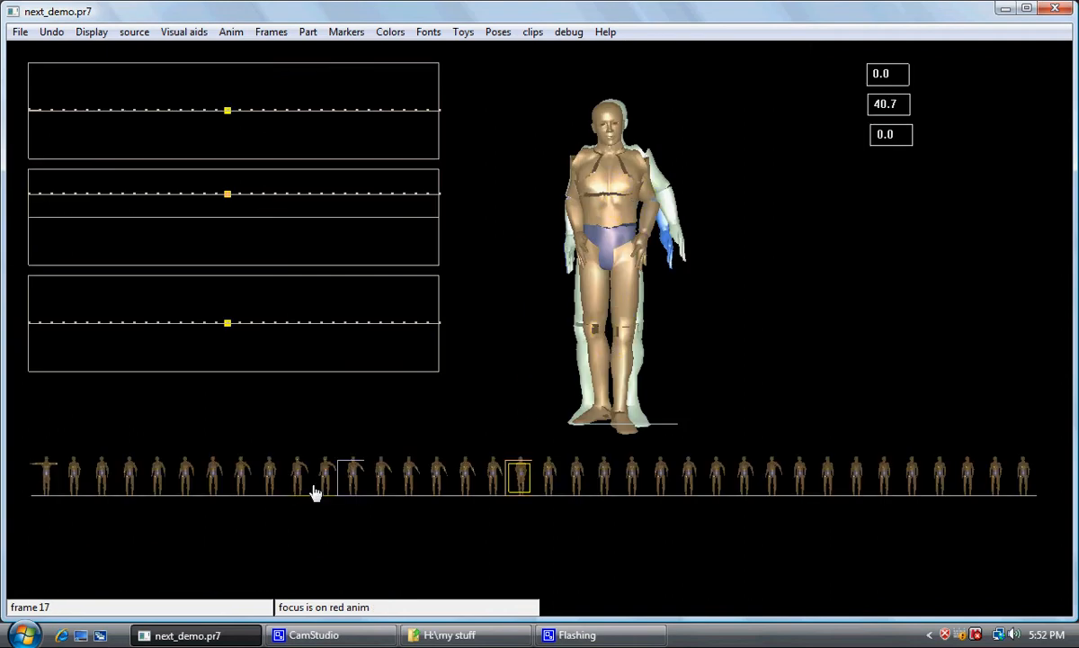
Paste the chosen clip into the animation starting at frame 4.
left_click(155, 482)
left_click(532, 32)
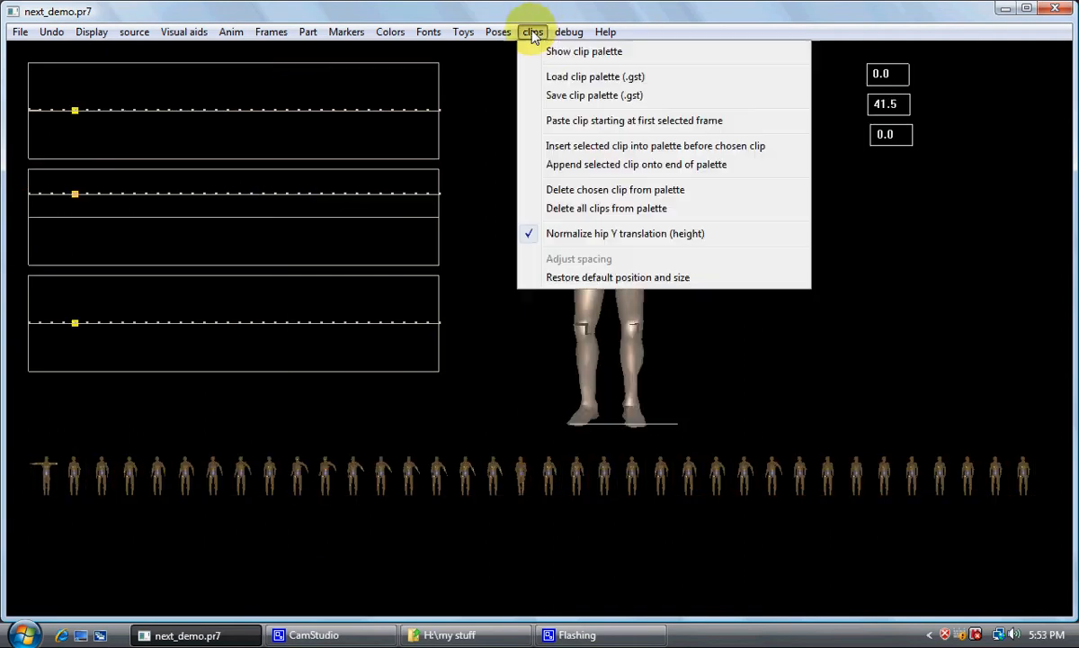
left_click(595, 126)
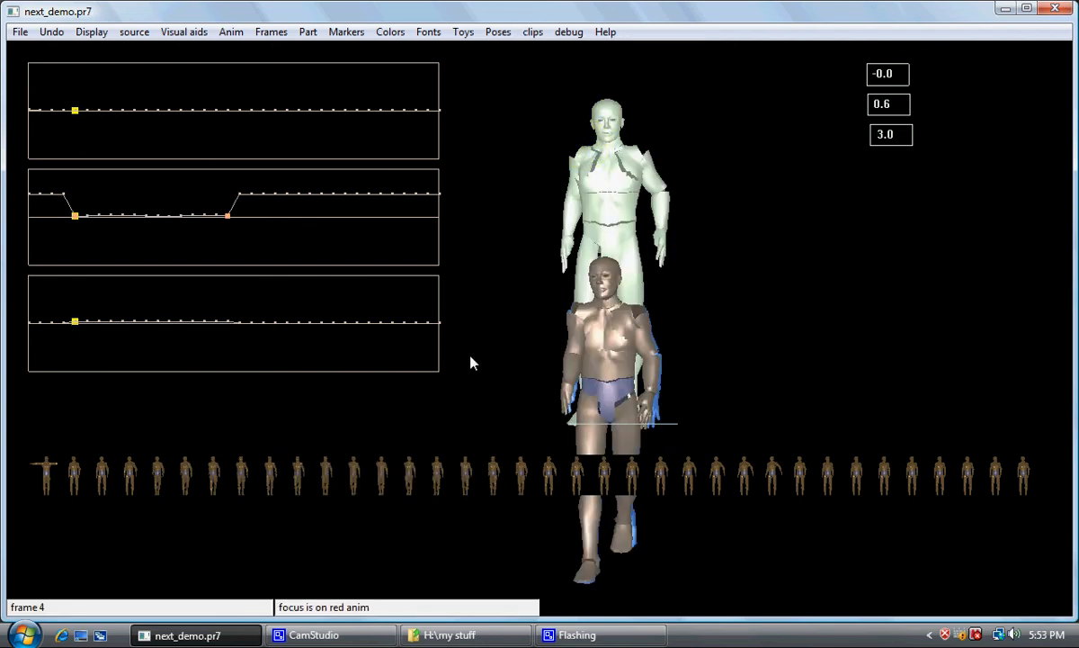
Step through the pasted clip from frame 4 to frame 17 to check the figure's motion and height.
key("Right")
key("Right")
key("Right")
key("Right")
key("Right")
key("Right")
key("Right")
key("Right")
key("Right")
key("Right")
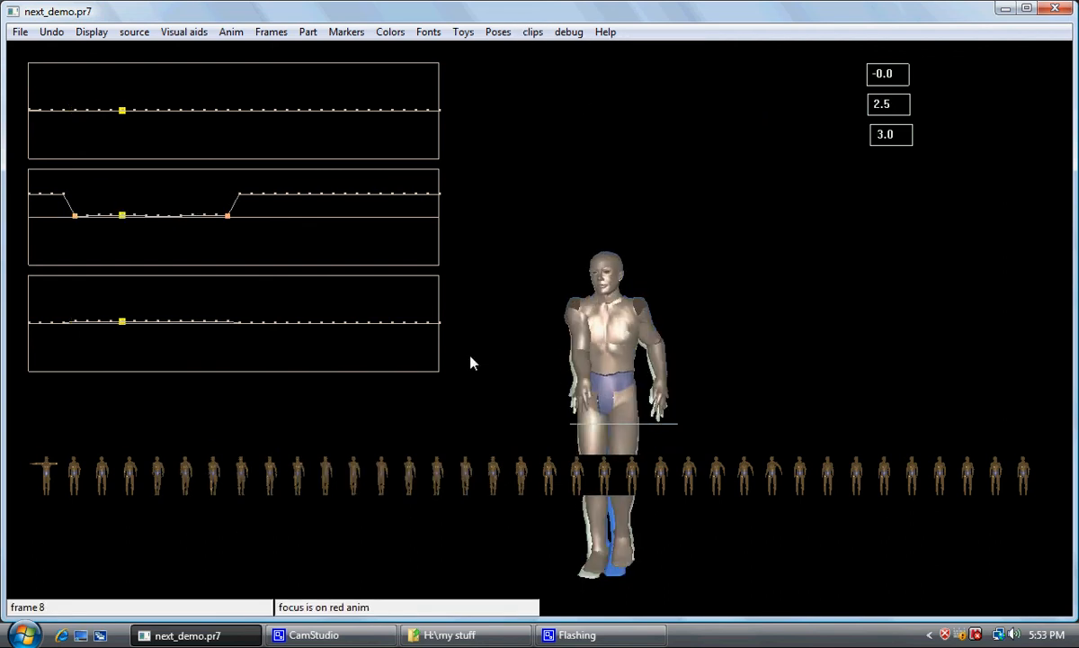
key("Right")
key("Right")
key("Right")
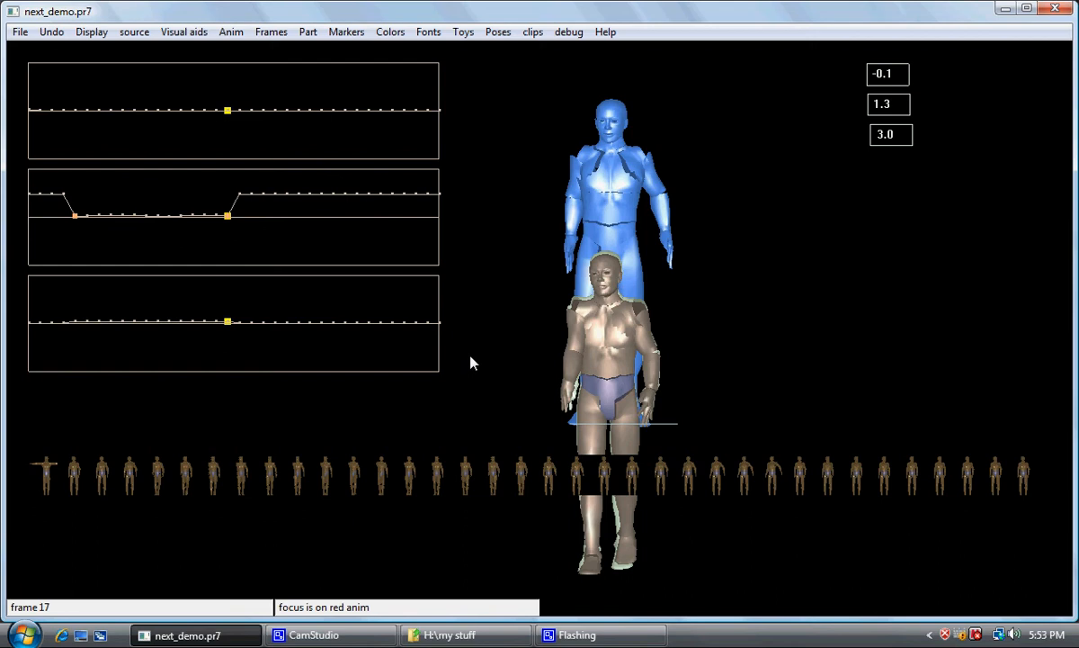
Select the height values from frame 3 through frame 18 and blend them linearly on that one axis.
left_click(64, 194)
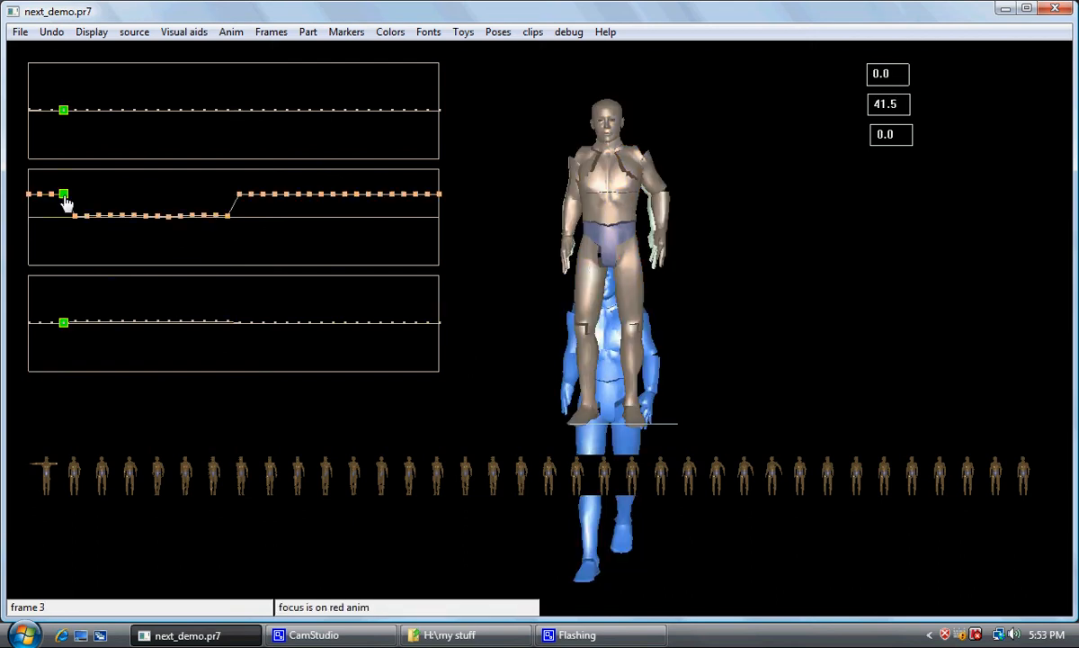
left_click(240, 196, "shift")
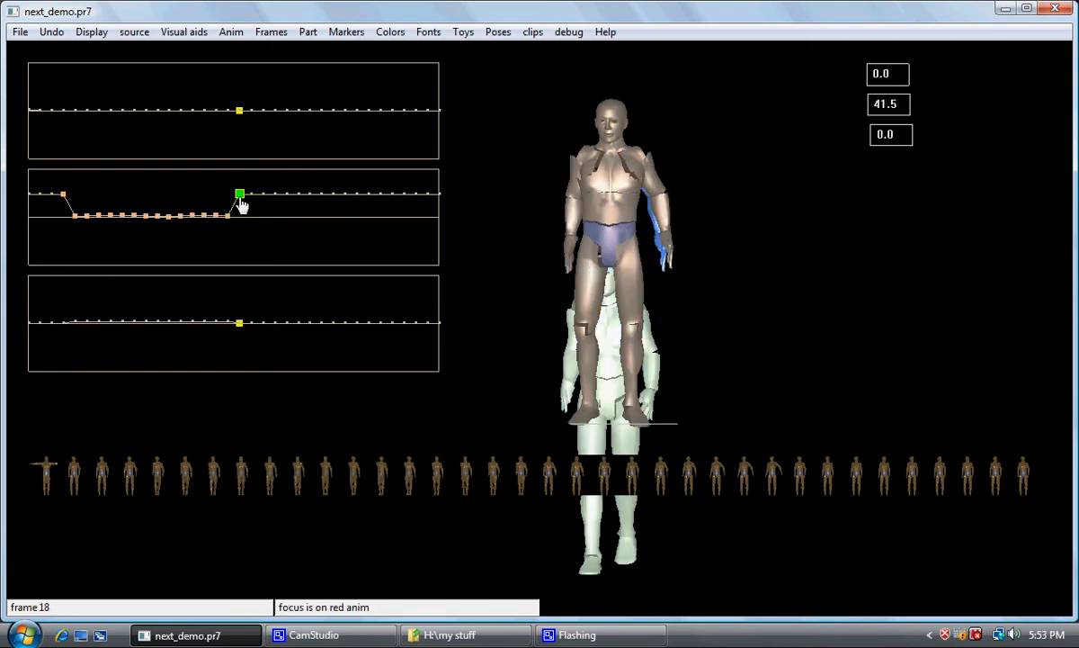
left_click(266, 34)
mouse_move(337, 97)
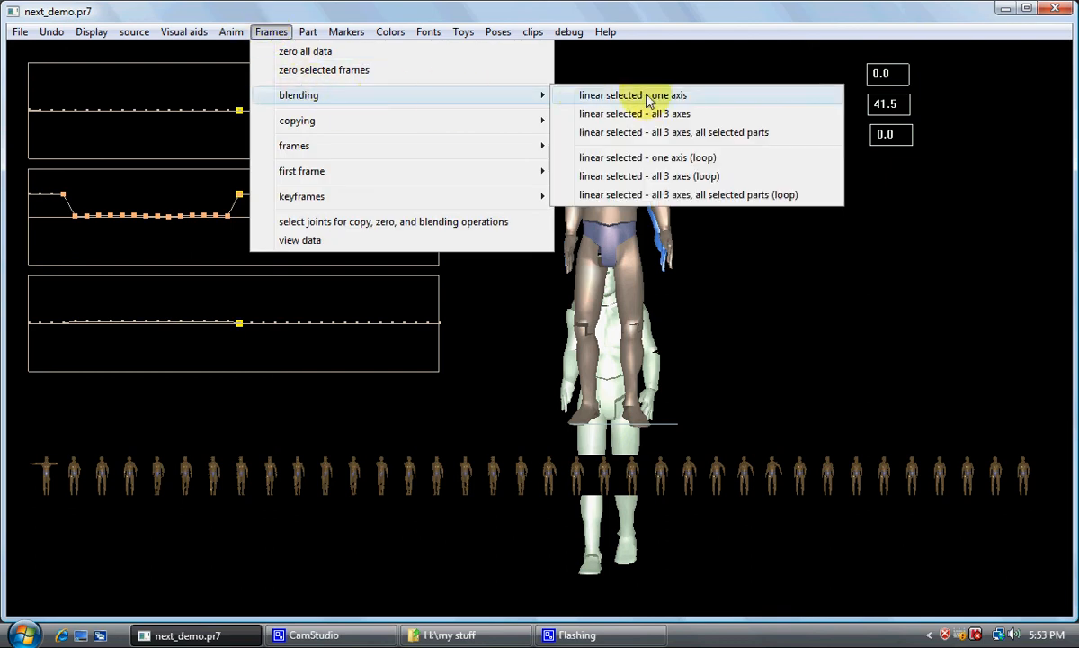
left_click(648, 97)
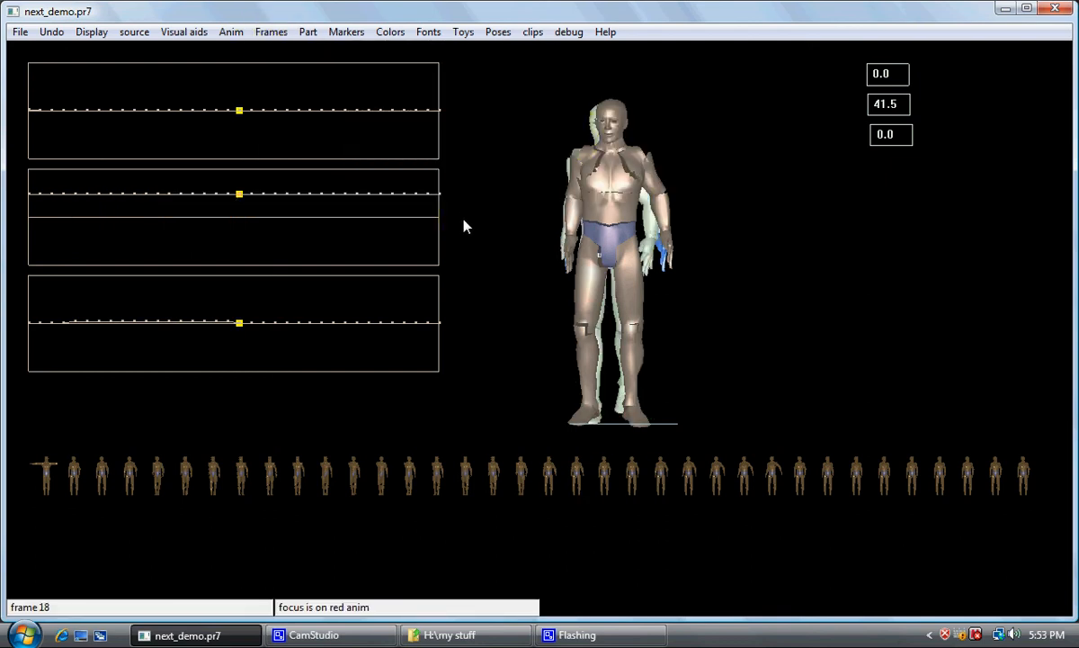
Step back and forth through the blended frames to review the walk at its corrected height.
key("Left")
key("Left")
key("Left")
key("Left")
key("Left")
key("Left")
key("Left")
key("Left")
key("Left")
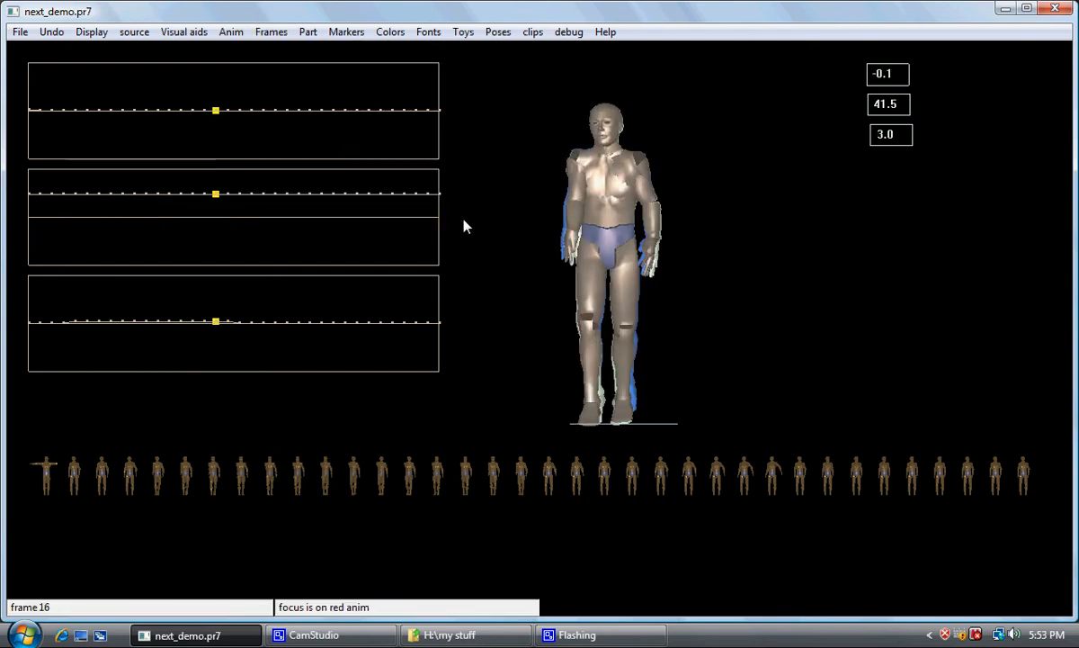
key("Left")
key("Left")
key("Left")
key("Left")
key("Right")
key("Right")
key("Right")
key("Right")
key("Right")
key("Right")
key("Right")
key("Right")
key("Right")
key("Right")
key("Right")
Examine the rotation graphs of several shoulder, collar and arm parts at frame 16.
left_click(268, 33)
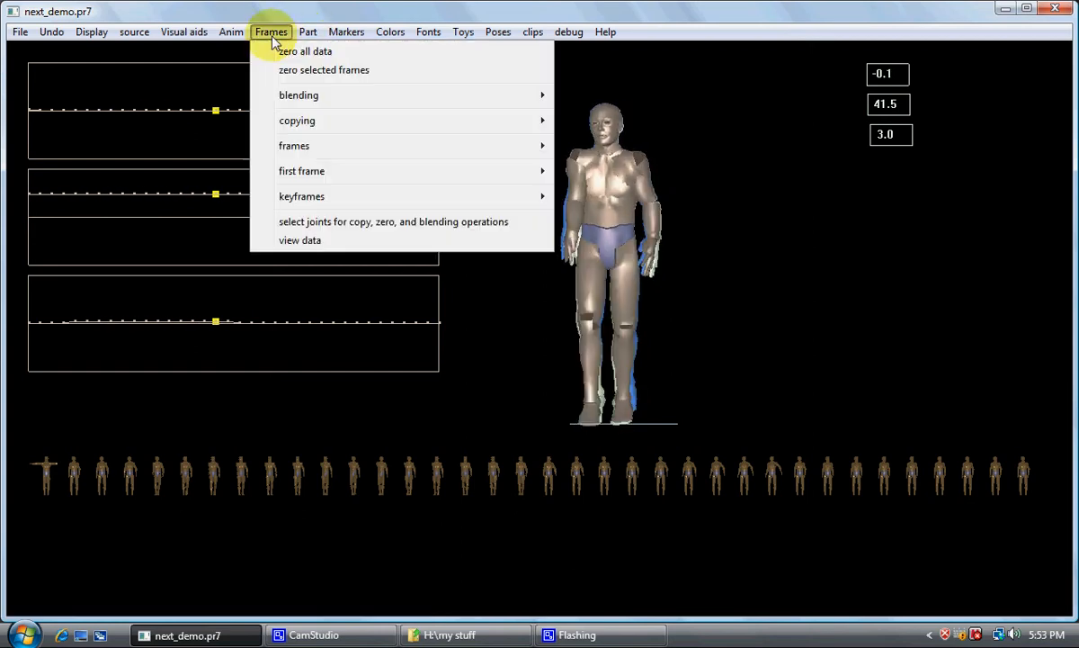
left_click(638, 72)
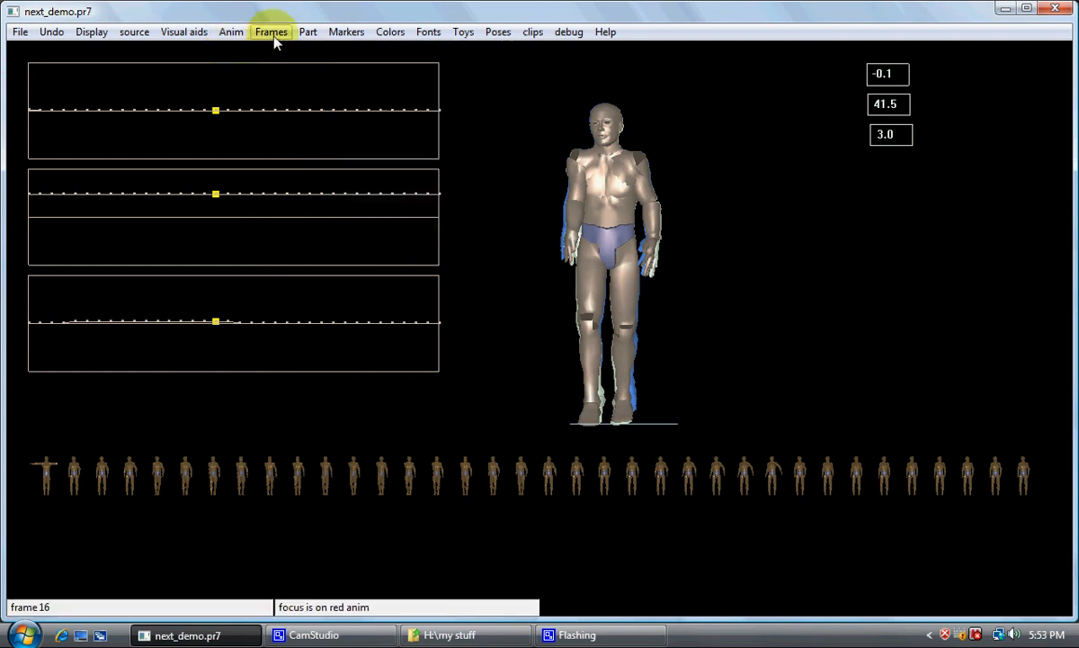
left_click(575, 179)
left_click(230, 31)
mouse_move(307, 33)
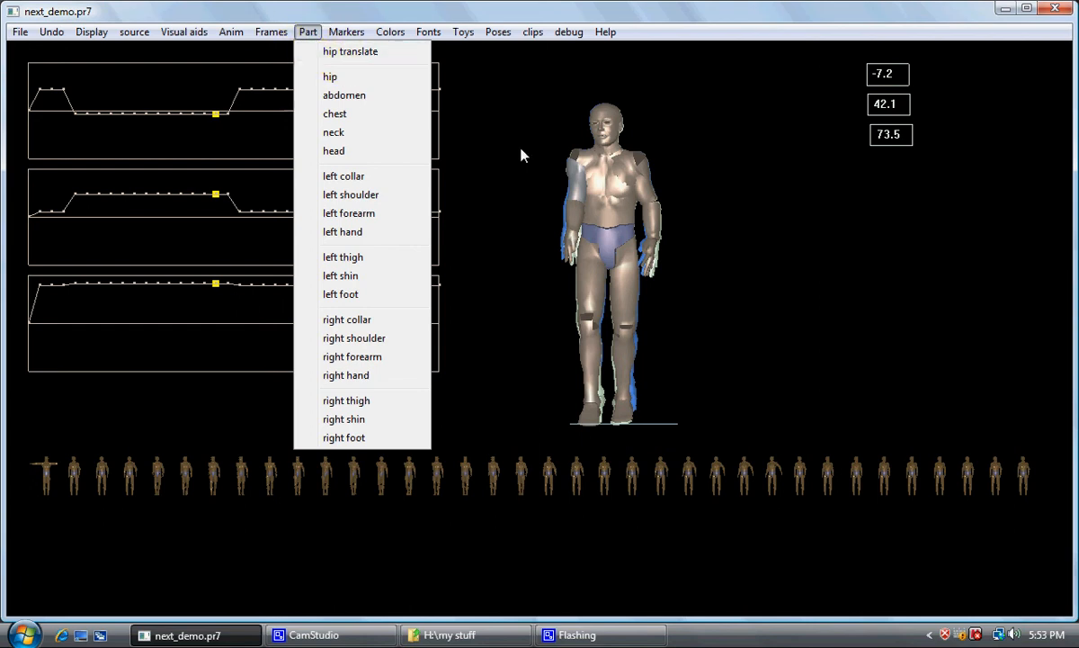
left_click(763, 248)
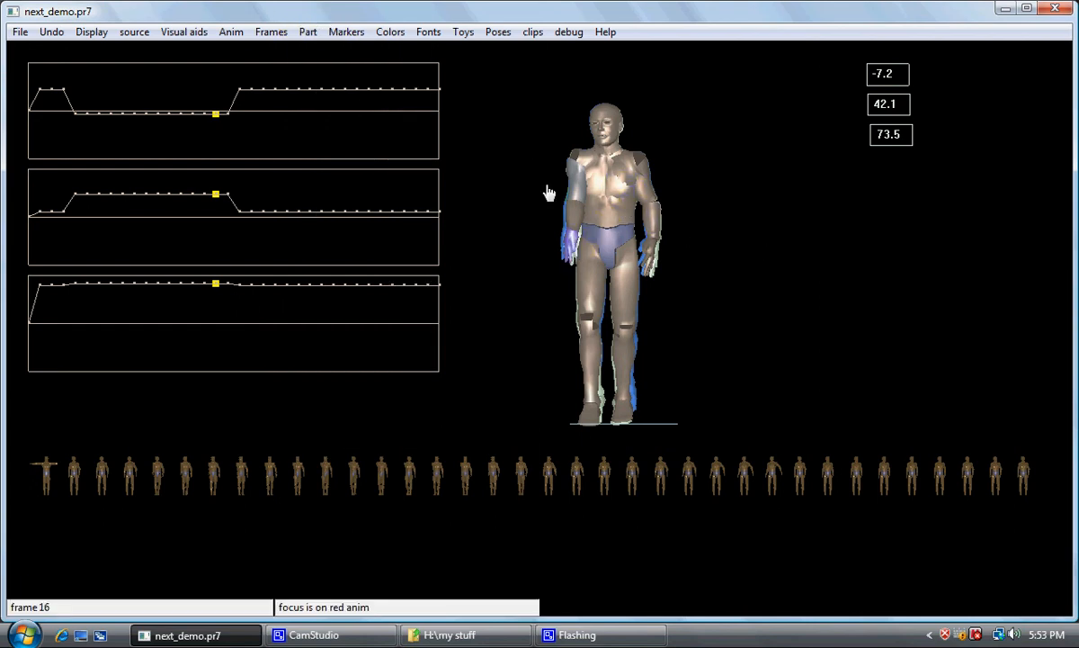
left_click(307, 33)
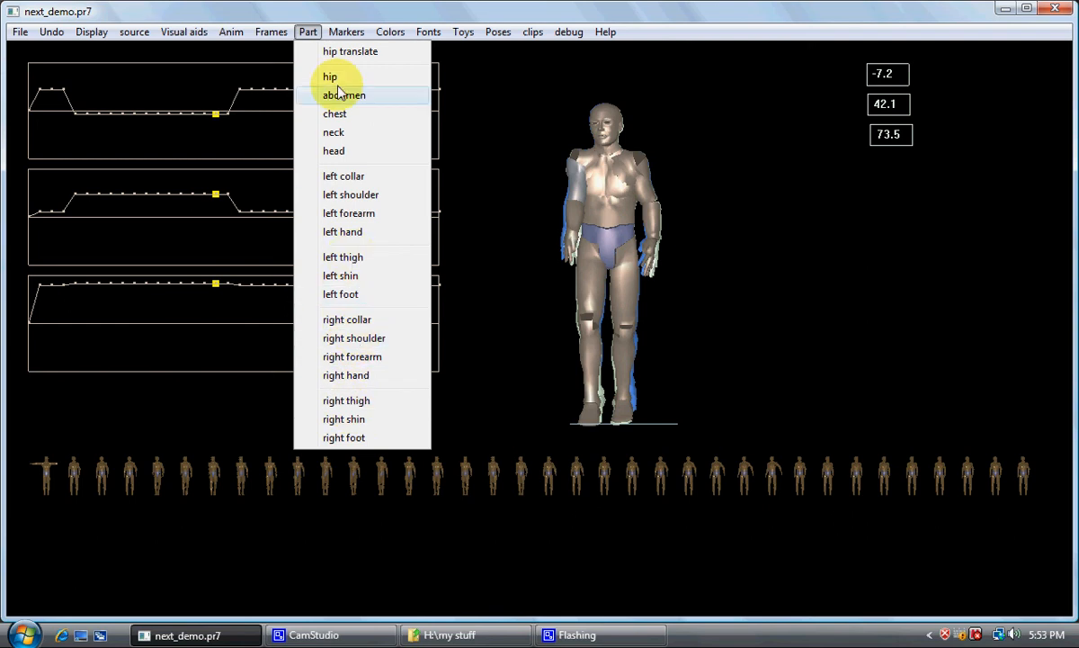
left_click(335, 318)
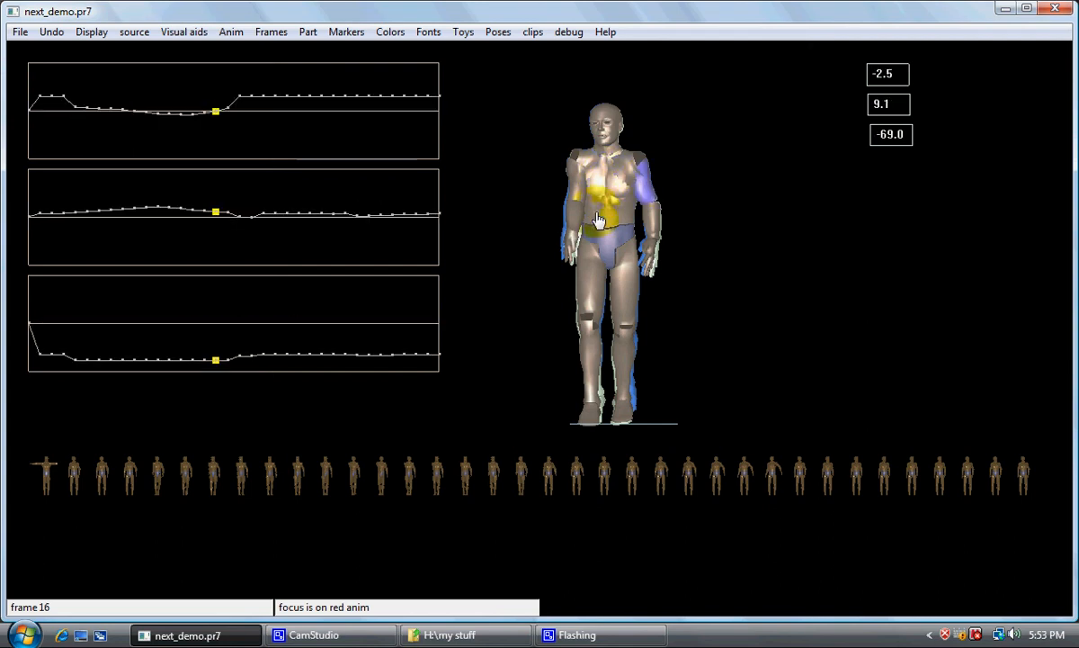
left_click(308, 32)
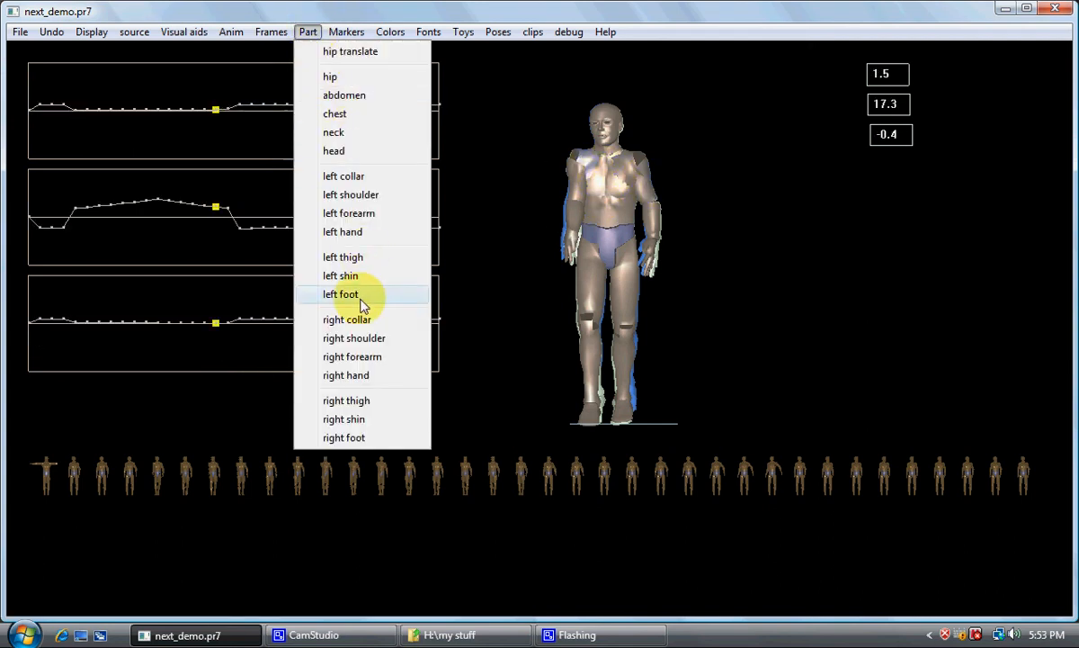
left_click(377, 378)
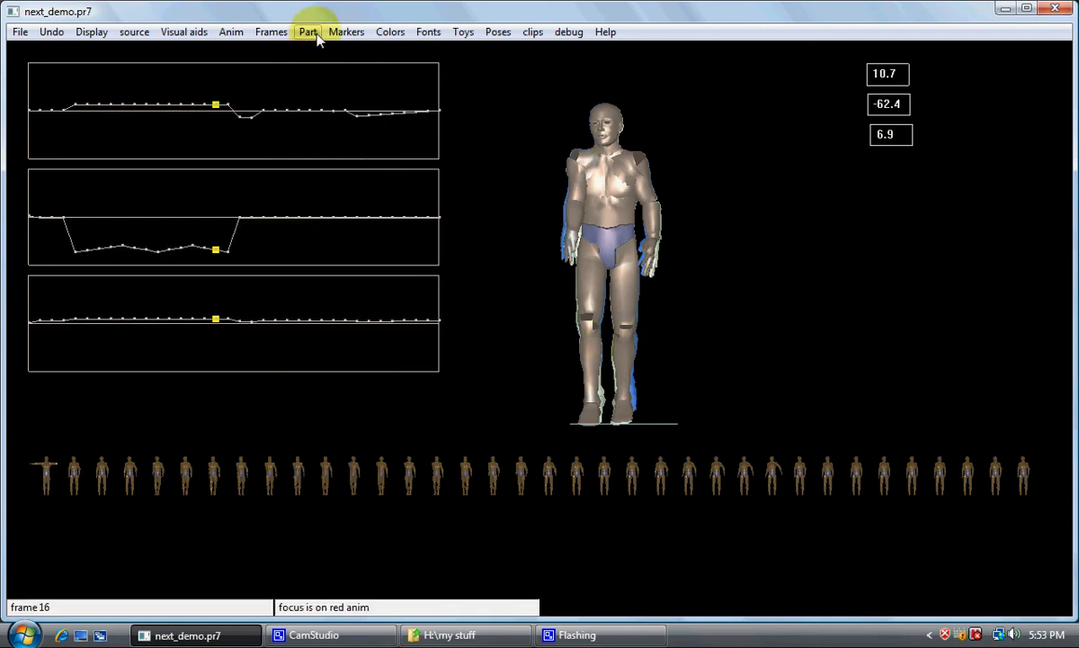
left_click_drag(861, 286, 800, 288)
left_click_drag(678, 276, 766, 284)
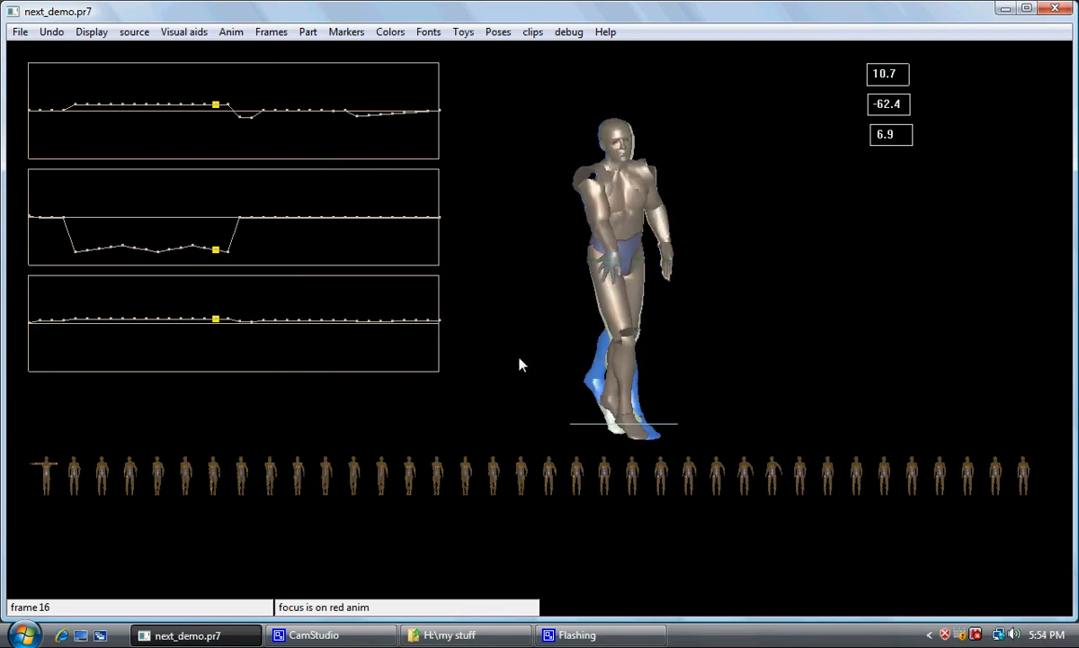
mouse_move(734, 280)
left_mouse_down()
mouse_move(694, 294)
mouse_move(655, 275)
mouse_move(691, 270)
mouse_move(754, 286)
left_mouse_up()
right_click(753, 286)
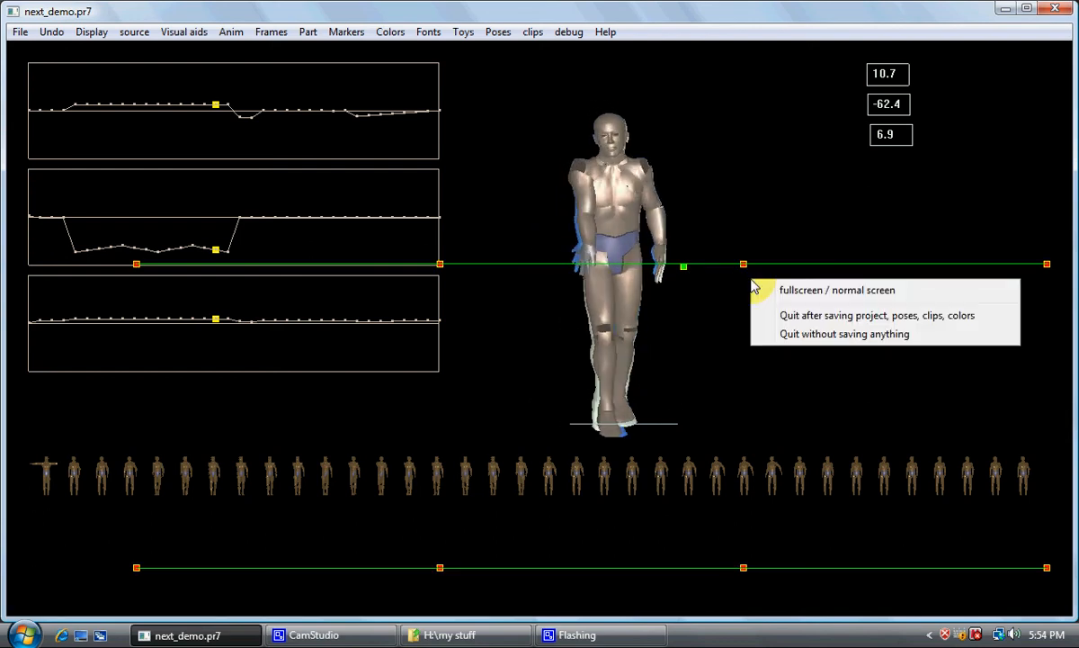
left_click(767, 236)
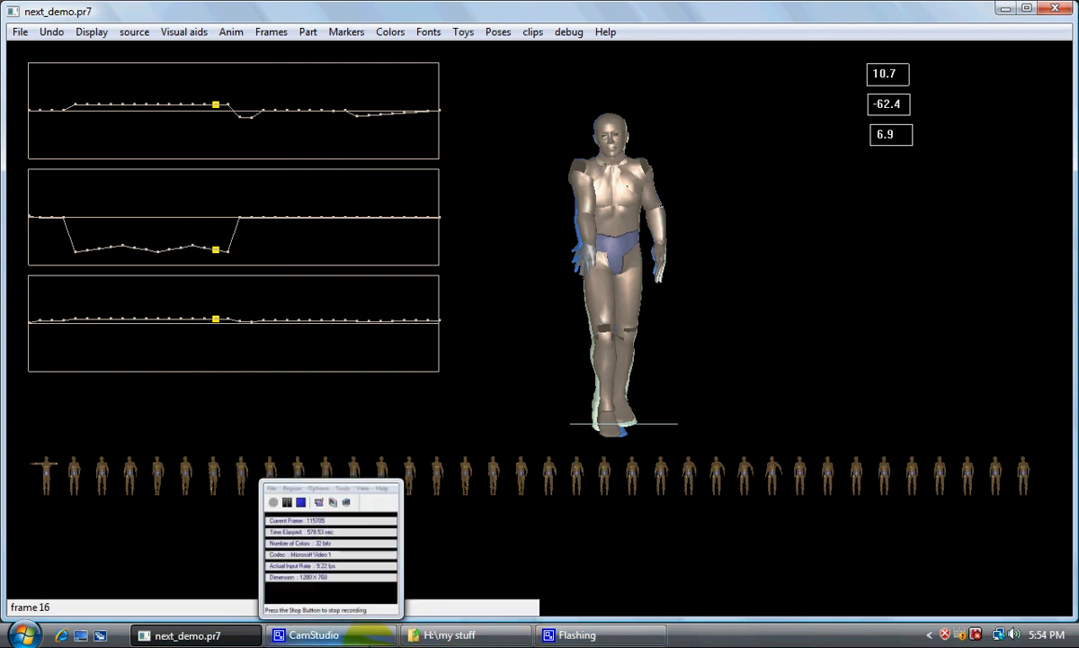